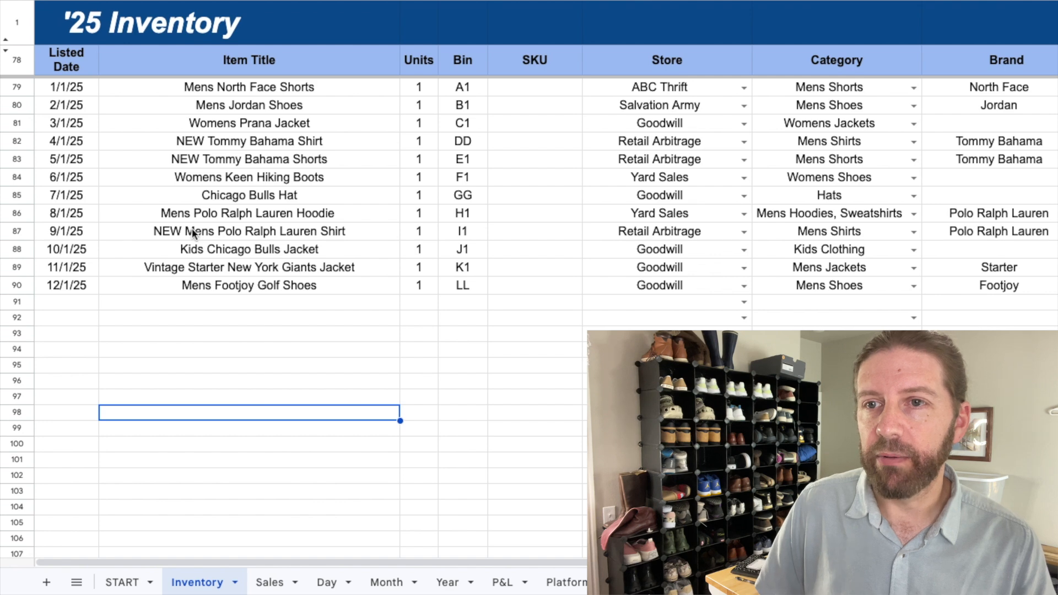
Copy the Mens Polo Ralph Lauren Hoodie row from the Inventory sheet into Sales row 22, starting at the Listed Date.
{"action": "left_click", "coordinate": [95, 215]}
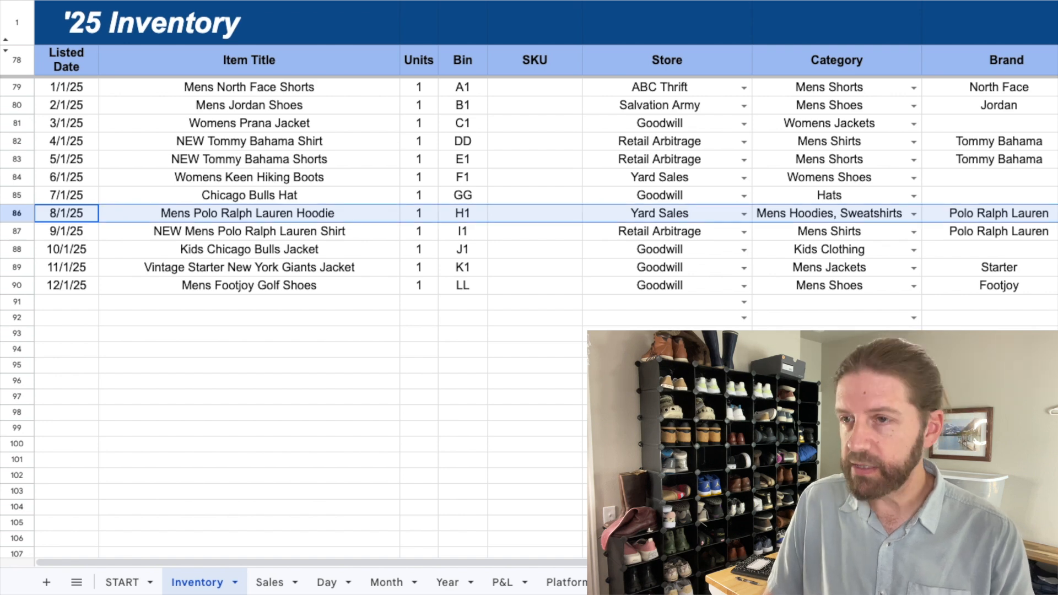
{"action": "left_click", "coordinate": [269, 582]}
{"action": "left_click", "coordinate": [55, 262]}
{"action": "left_click", "coordinate": [401, 263]}
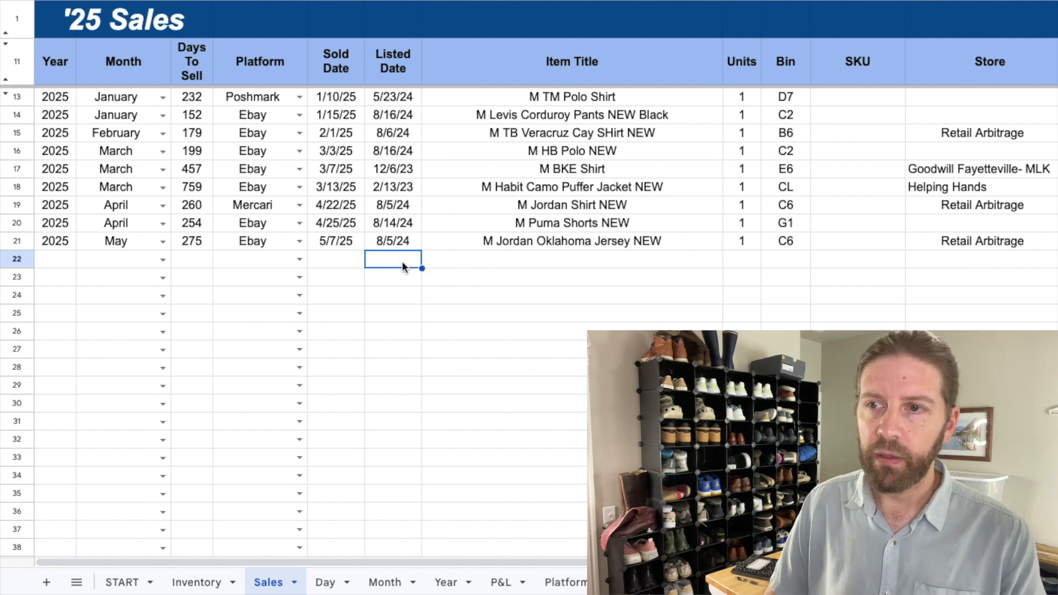
{"action": "type", "text": "8/1/25\tMens Polo Ralph Lauren Hoodie\t1\tH1\t\tYard Sales"}
Complete the hoodie's sales row with year 2025, month May, platform Ebay and sold date 5/17/25.
{"action": "left_click", "coordinate": [63, 264]}
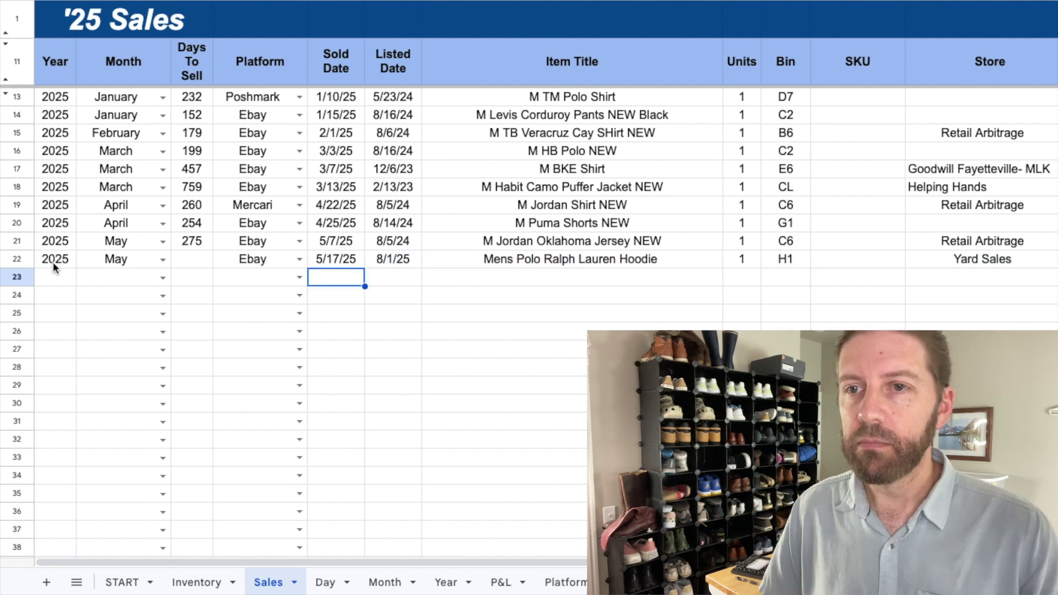
{"action": "left_click", "coordinate": [54, 263]}
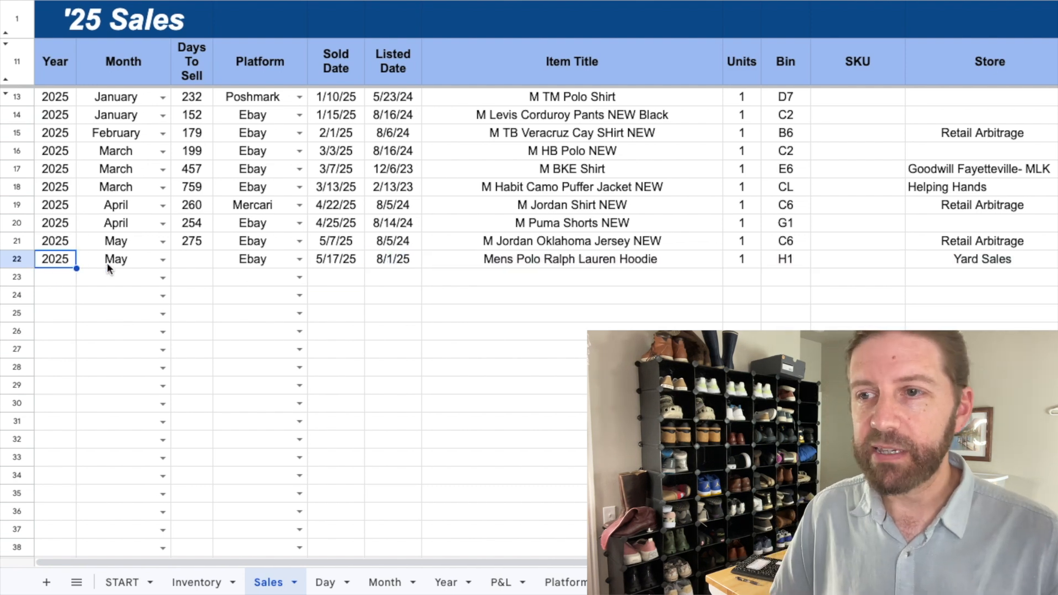
{"action": "left_click_drag", "start_coordinate": [338, 263], "coordinate": [114, 263]}
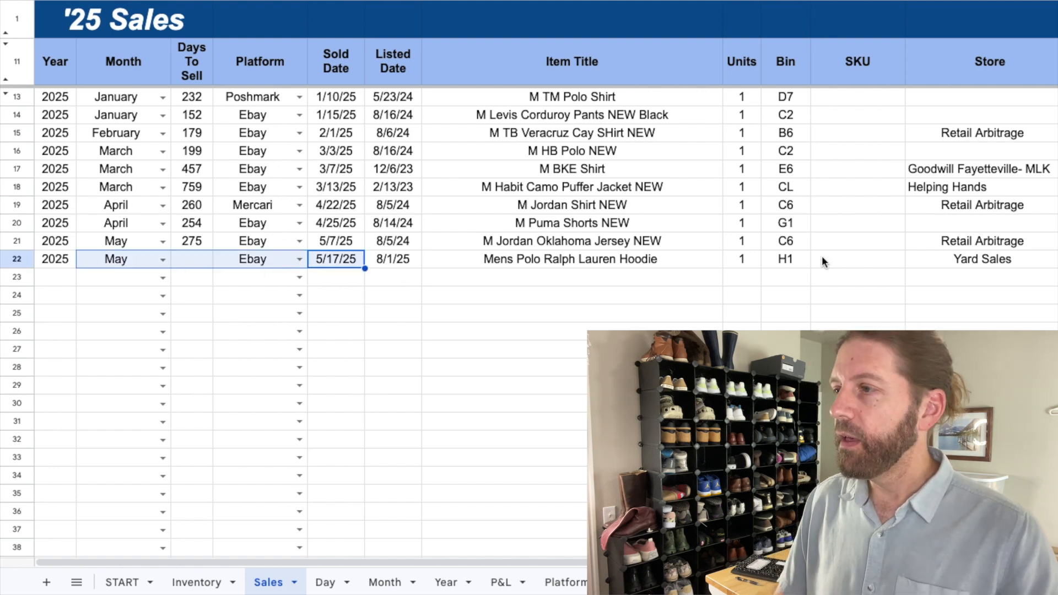
Enter a Sale Price of 25 and a Shipping Collected amount of 8 in the hoodie's sales row.
{"action": "scroll", "coordinate": [898, 292], "scroll_direction": "right", "scroll_amount": 2}
{"action": "scroll", "coordinate": [900, 297], "scroll_direction": "right", "scroll_amount": 10}
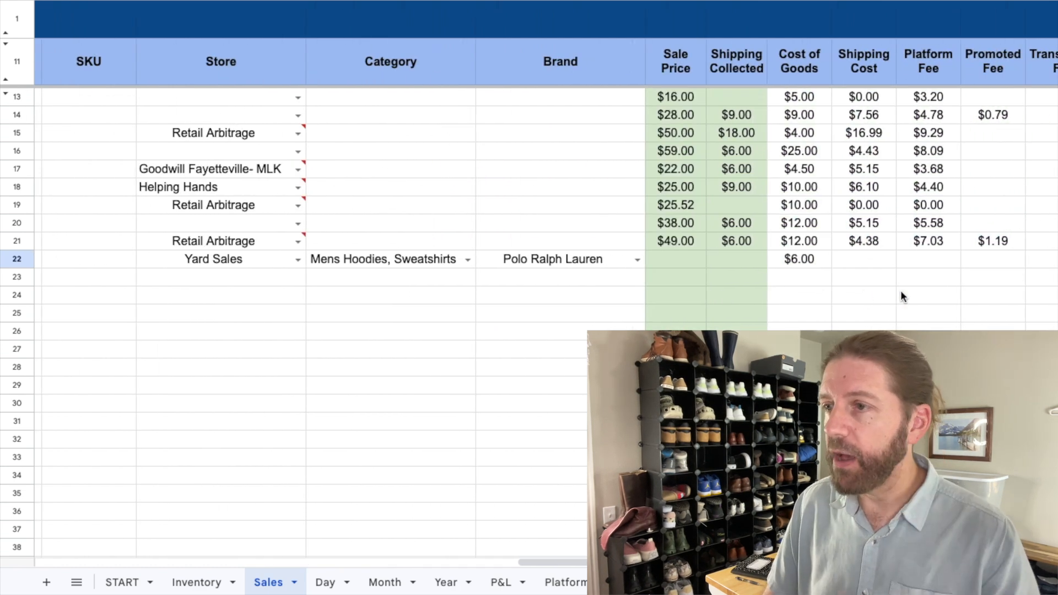
{"action": "left_click", "coordinate": [670, 263]}
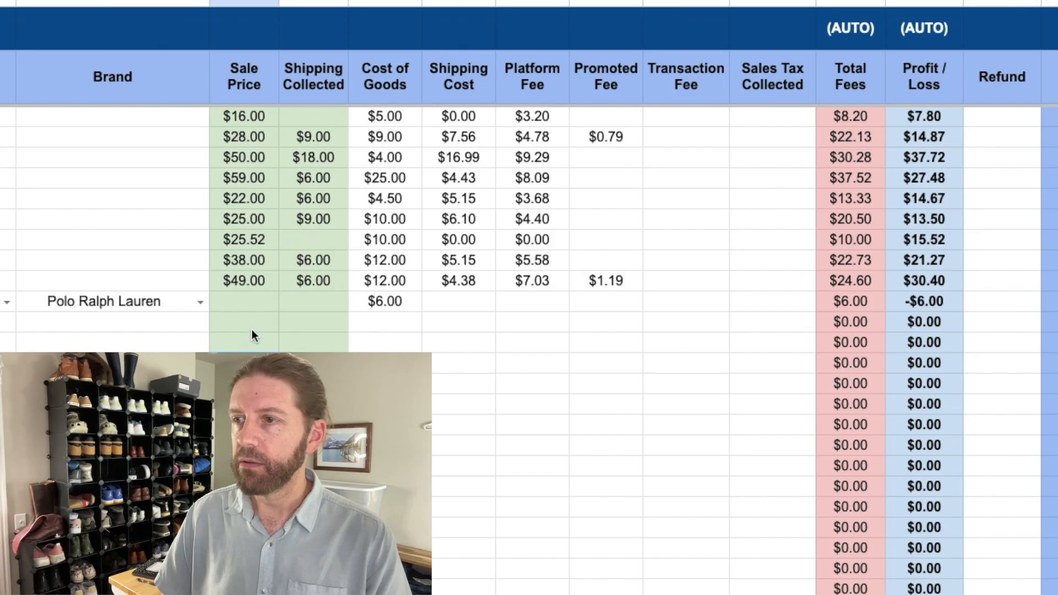
{"action": "type", "text": "25"}
{"action": "key", "text": "Tab"}
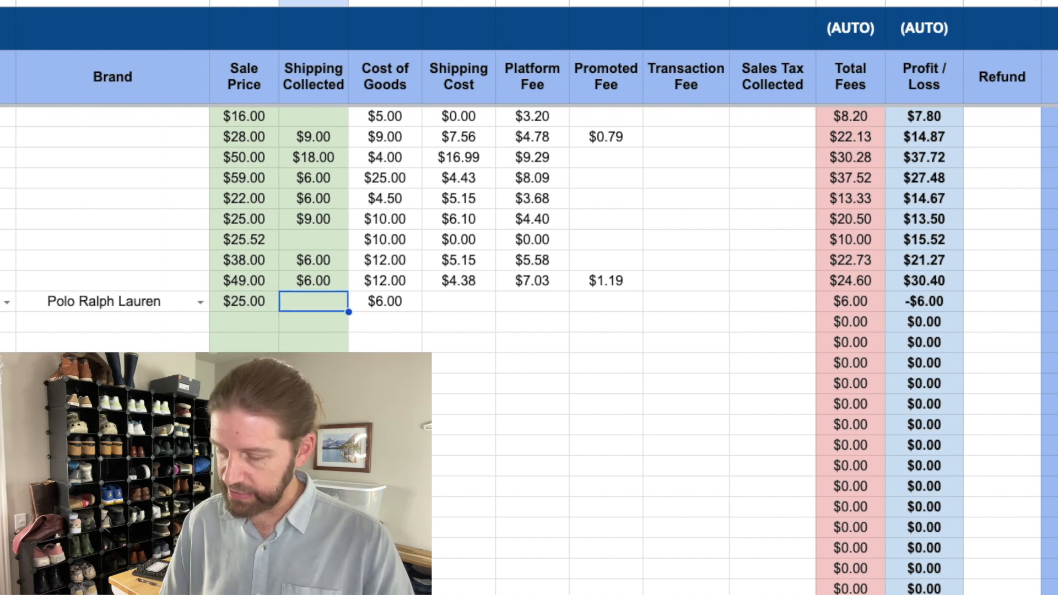
{"action": "type", "text": "8"}
{"action": "key", "text": "Tab"}
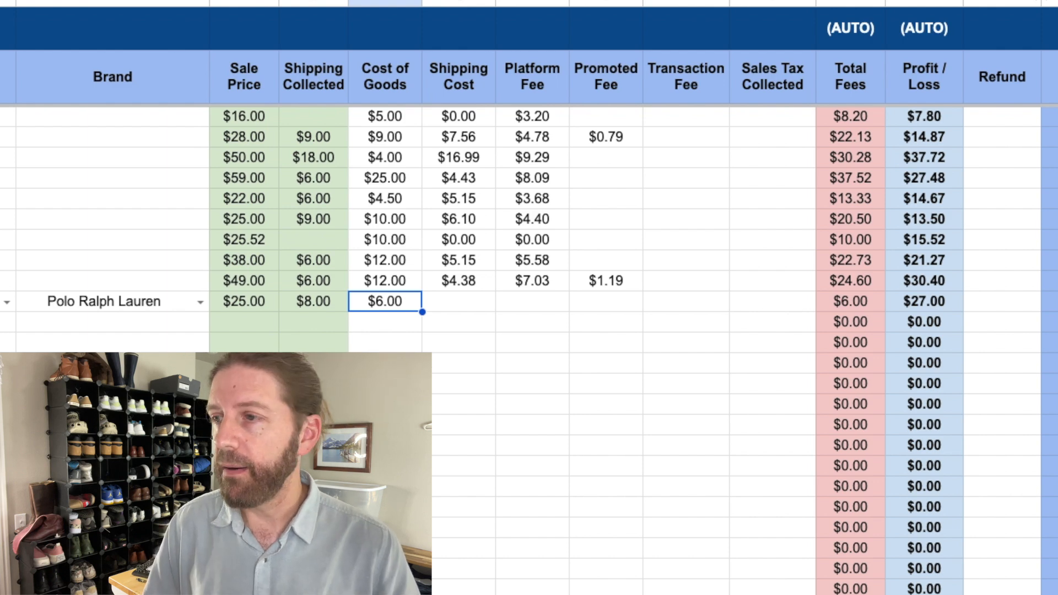
Enter a Platform Fee of 5 for the hoodie's Ebay sale.
{"action": "left_click", "coordinate": [531, 304]}
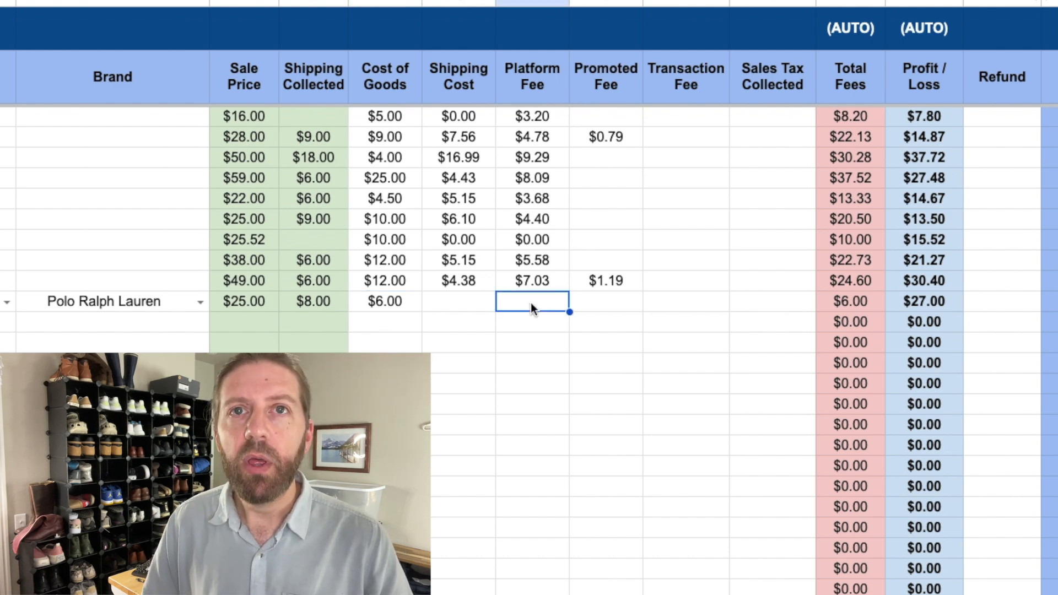
{"action": "left_click", "coordinate": [256, 304]}
{"action": "left_click", "coordinate": [502, 302]}
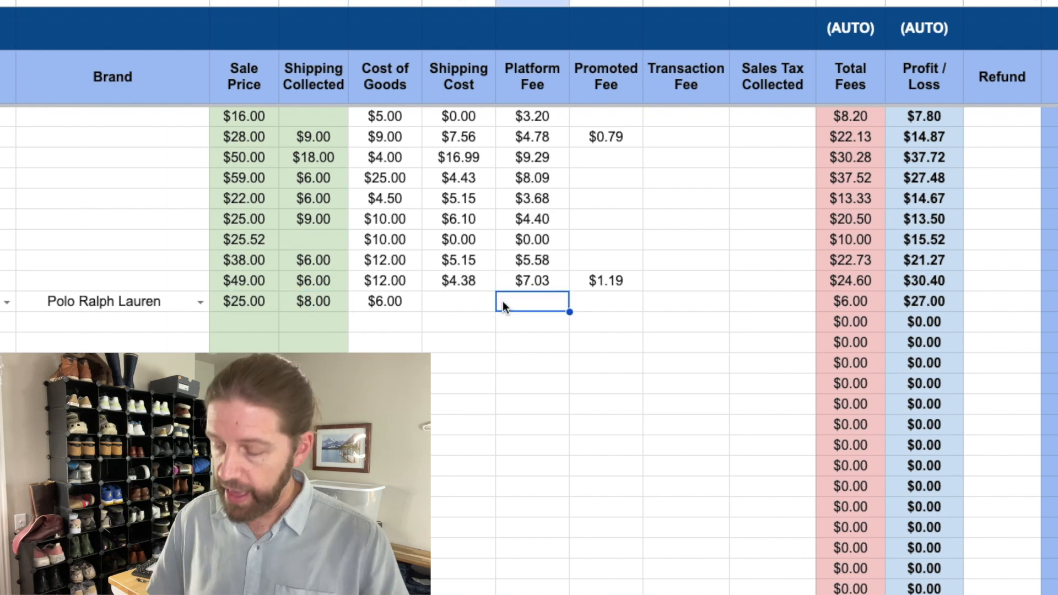
{"action": "type", "text": "5"}
{"action": "key", "text": "Return"}
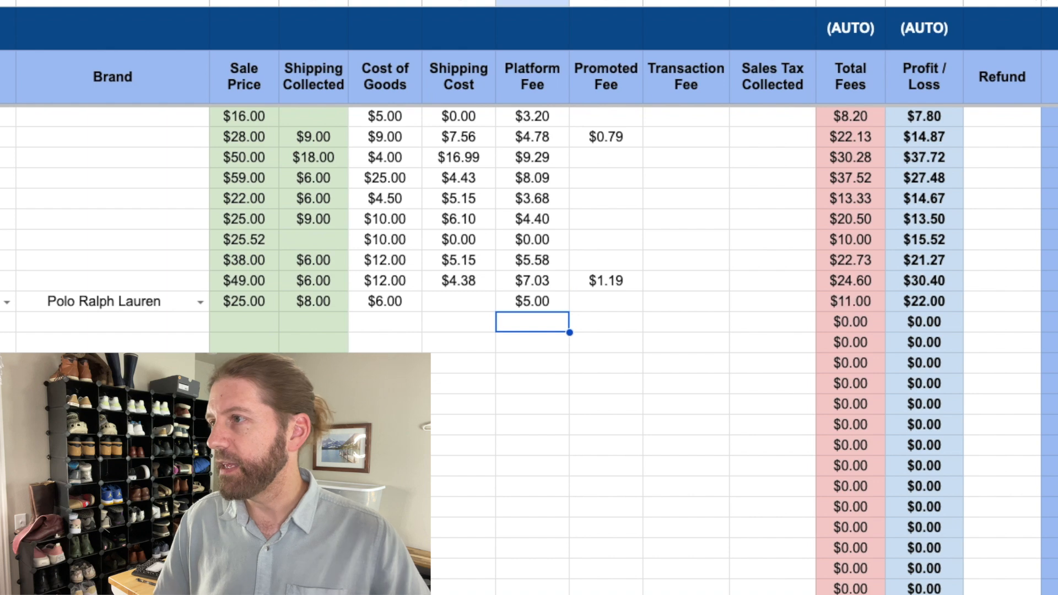
Enter a Promoted Fee of 1 and a Shipping Cost of 7.34 in the hoodie's sales row.
{"action": "left_click", "coordinate": [593, 304]}
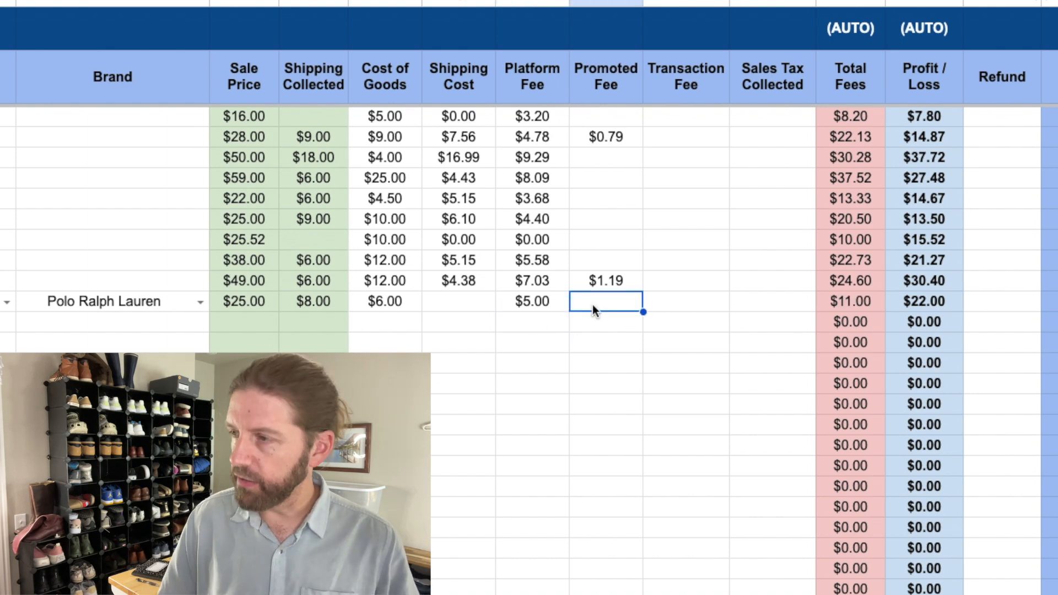
{"action": "type", "text": "1"}
{"action": "key", "text": "Return"}
{"action": "left_click", "coordinate": [469, 300]}
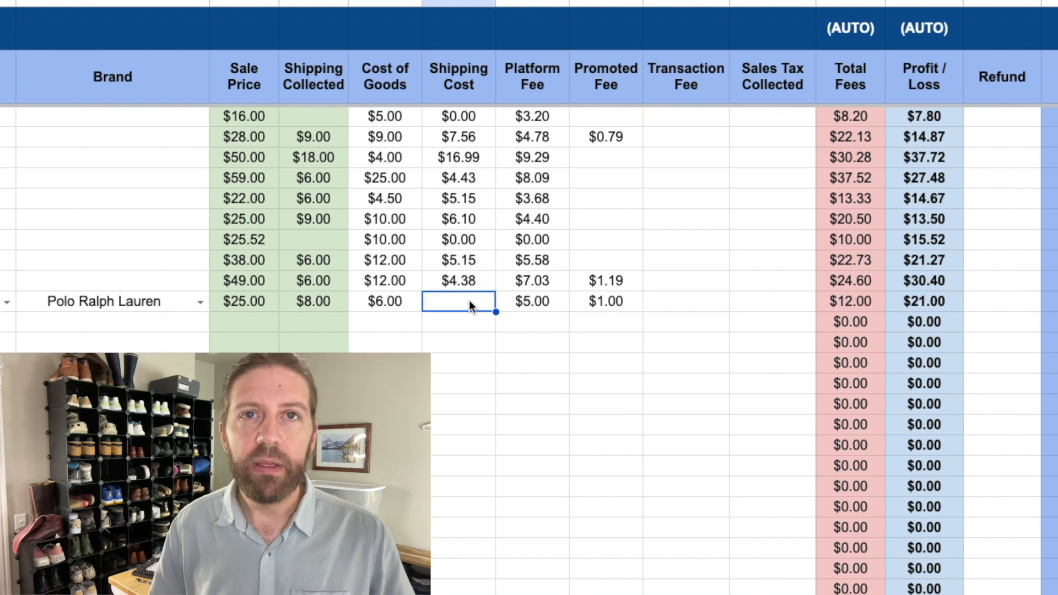
{"action": "type", "text": "7.34"}
{"action": "key", "text": "Return"}
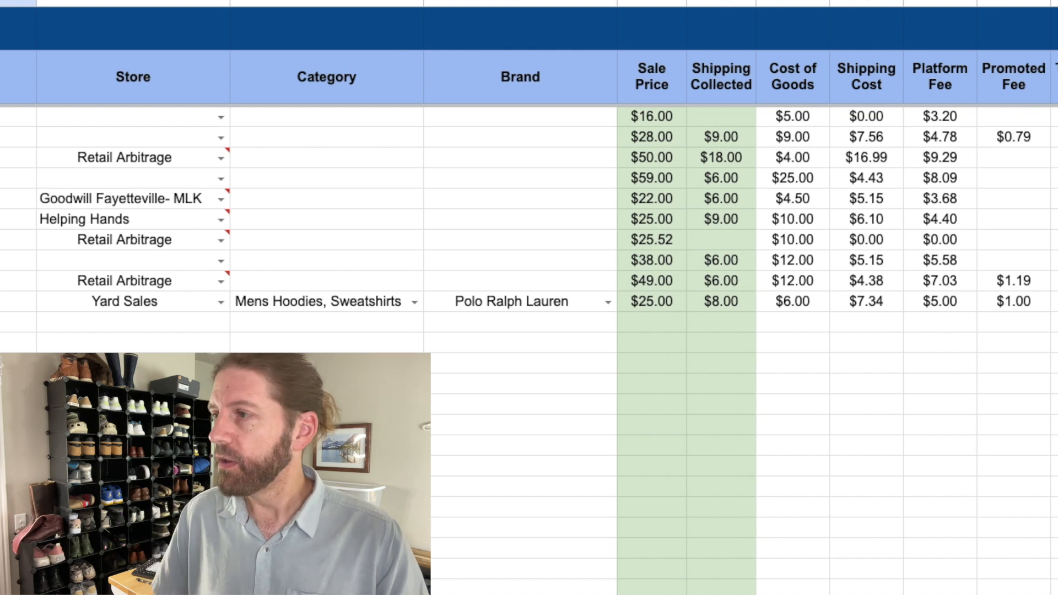
Clear the Shipping Collected amount in the hoodie's sales row.
{"action": "left_click", "coordinate": [724, 302]}
{"action": "key", "text": "Delete"}
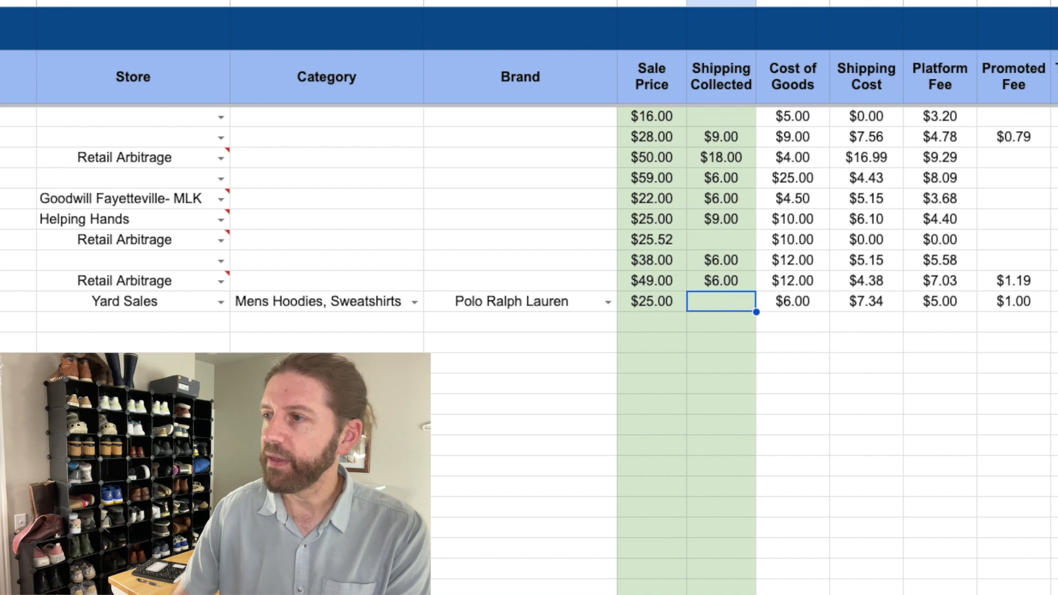
{"action": "left_click", "coordinate": [654, 360]}
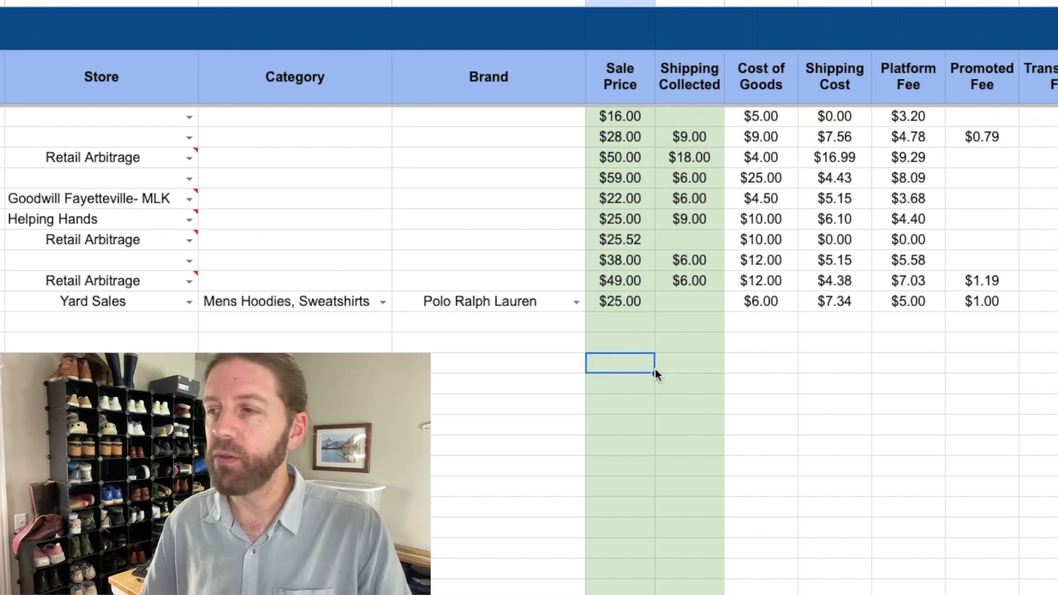
{"action": "left_click", "coordinate": [564, 301]}
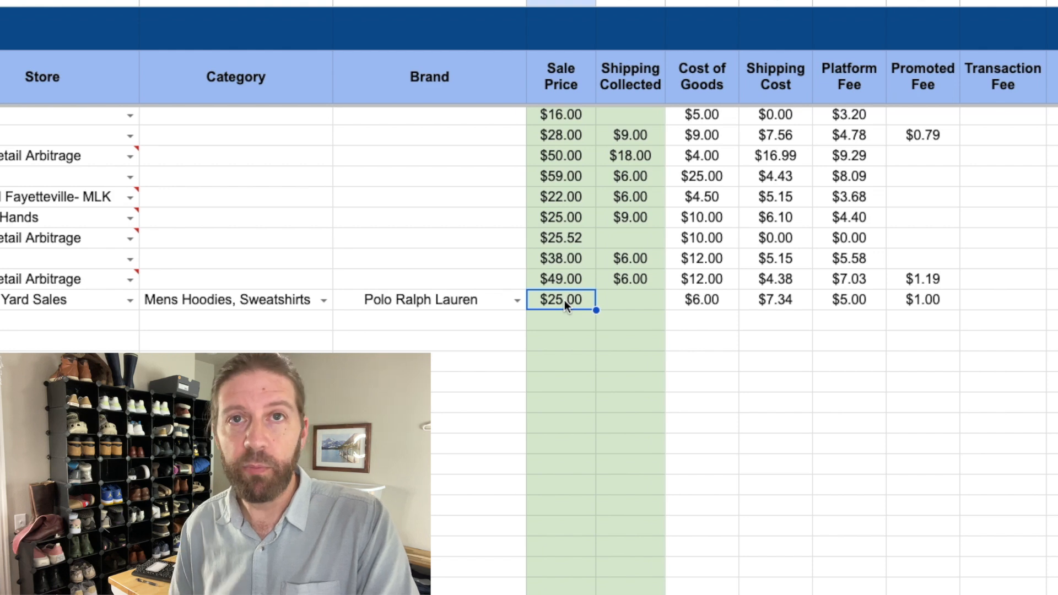
{"action": "left_click_drag", "start_coordinate": [895, 307], "coordinate": [709, 302]}
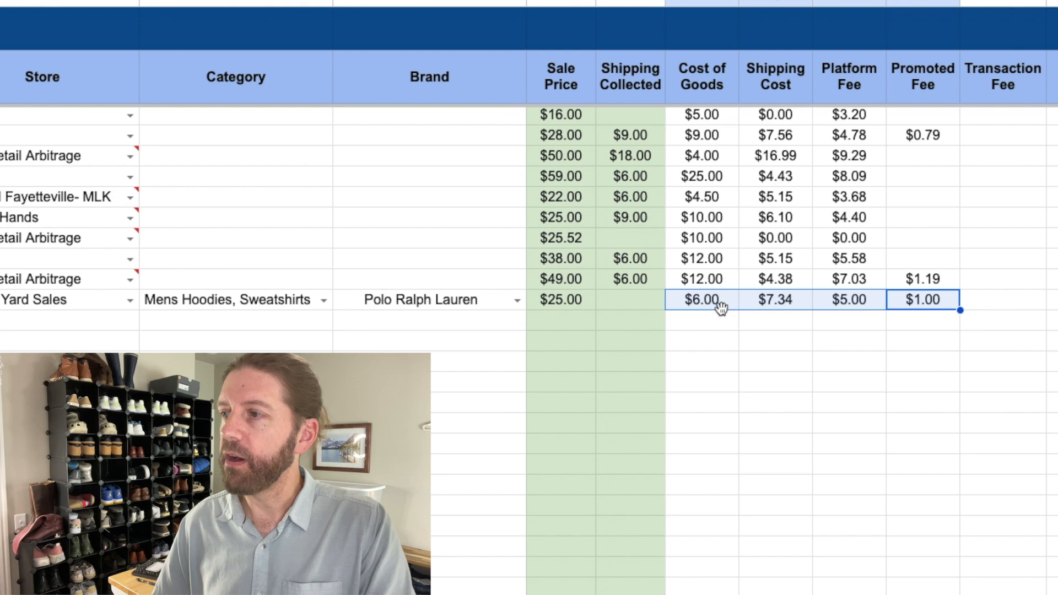
{"action": "left_click", "coordinate": [721, 310]}
{"action": "left_click", "coordinate": [627, 304]}
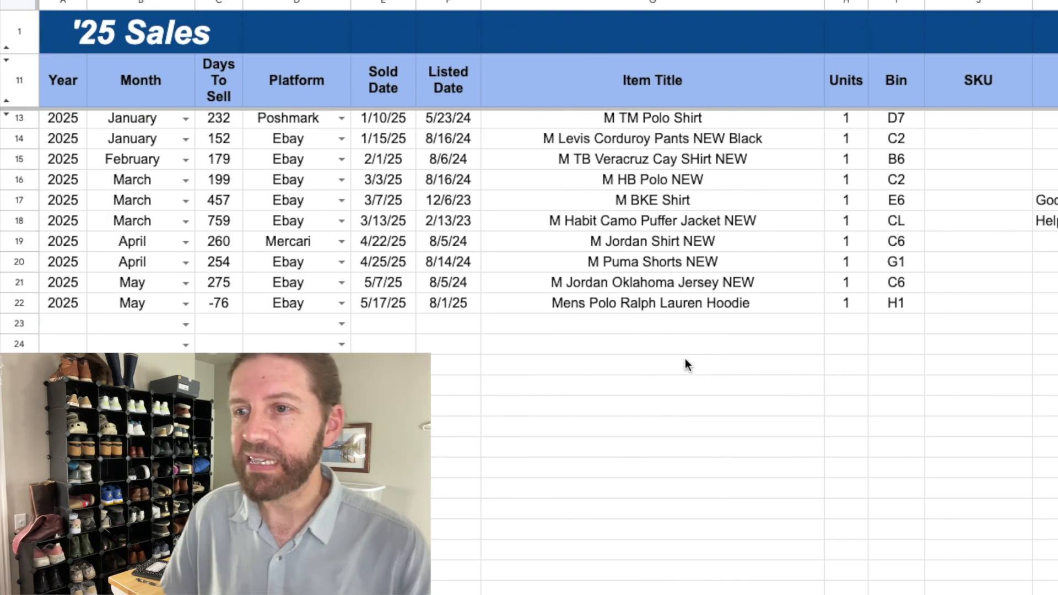
Change the platform of the hoodie's sale to Poshmark.
{"action": "left_click", "coordinate": [584, 308]}
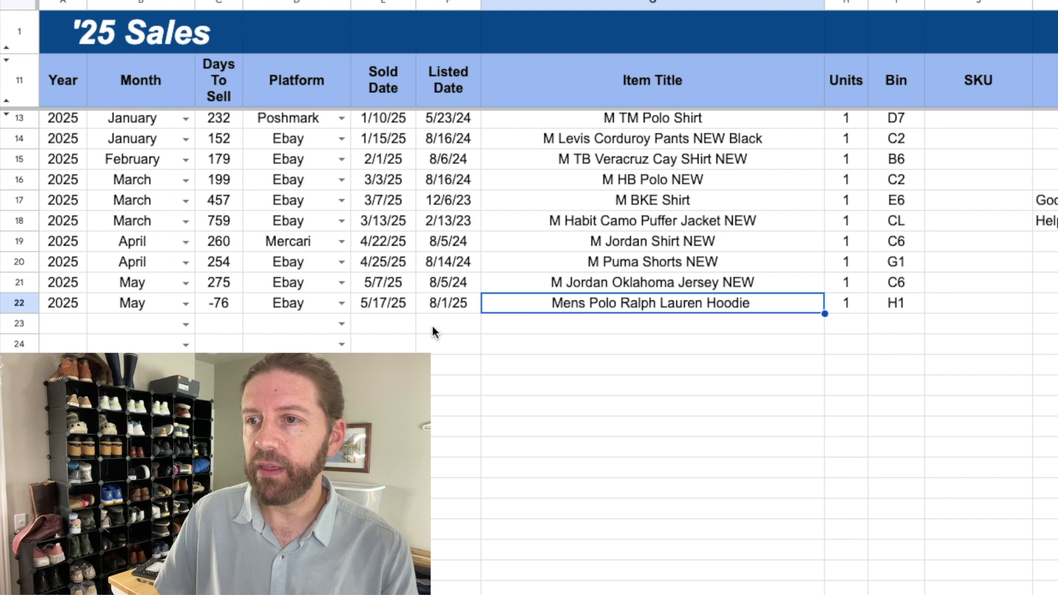
{"action": "left_click", "coordinate": [312, 302]}
{"action": "left_click", "coordinate": [279, 347]}
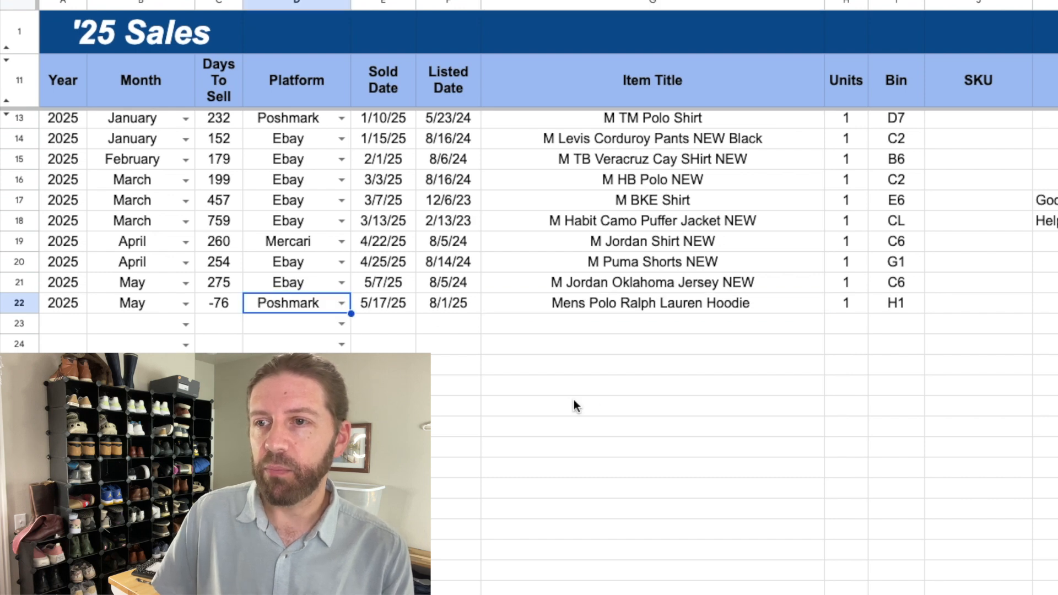
{"action": "left_click", "coordinate": [636, 399]}
Enter a Shipping Cost of 0 and a Platform Fee of 5 for the hoodie's Poshmark sale.
{"action": "scroll", "coordinate": [636, 400], "scroll_direction": "right", "scroll_amount": 12}
{"action": "left_click", "coordinate": [416, 312]}
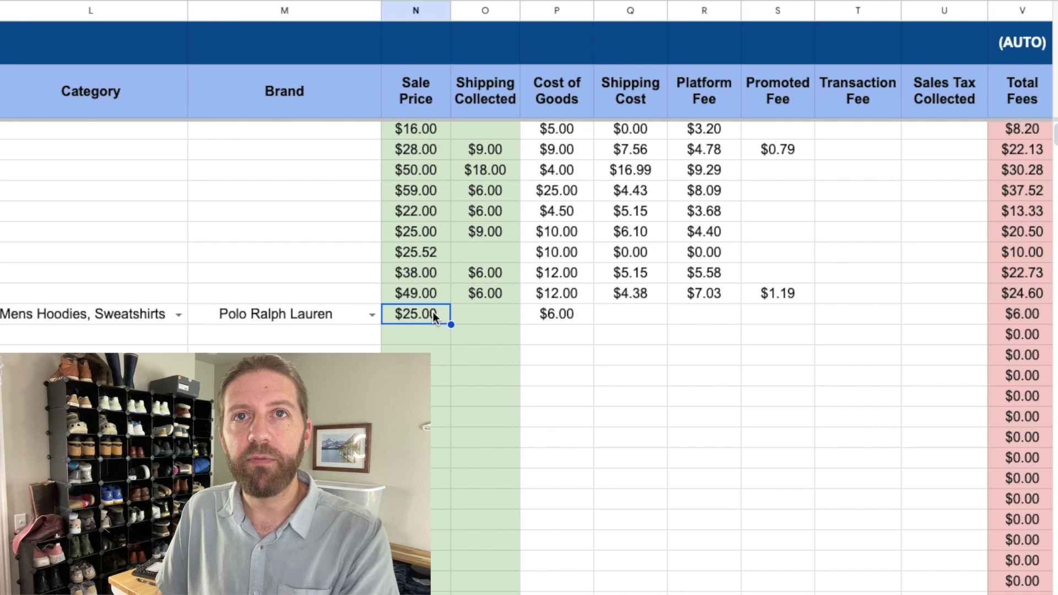
{"action": "left_click", "coordinate": [494, 310]}
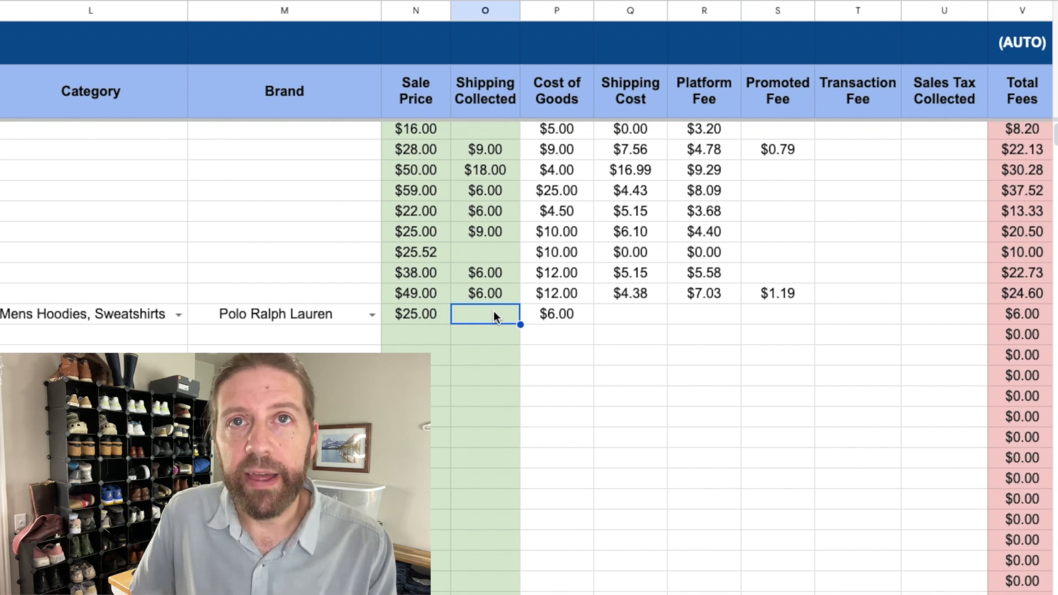
{"action": "left_click", "coordinate": [610, 318]}
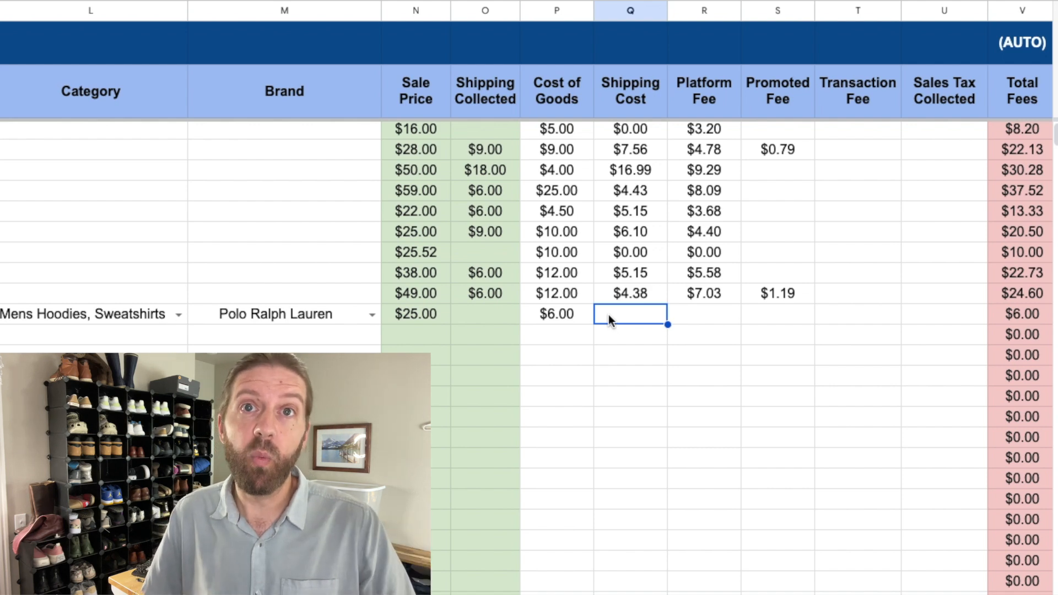
{"action": "type", "text": "0"}
{"action": "key", "text": "Tab"}
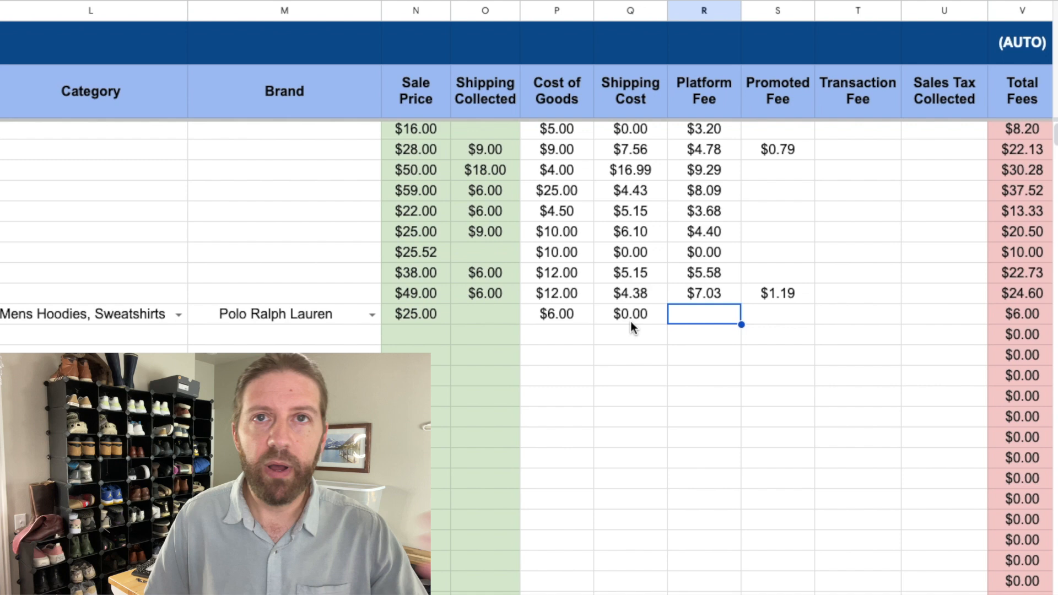
{"action": "type", "text": "5"}
{"action": "key", "text": "Return"}
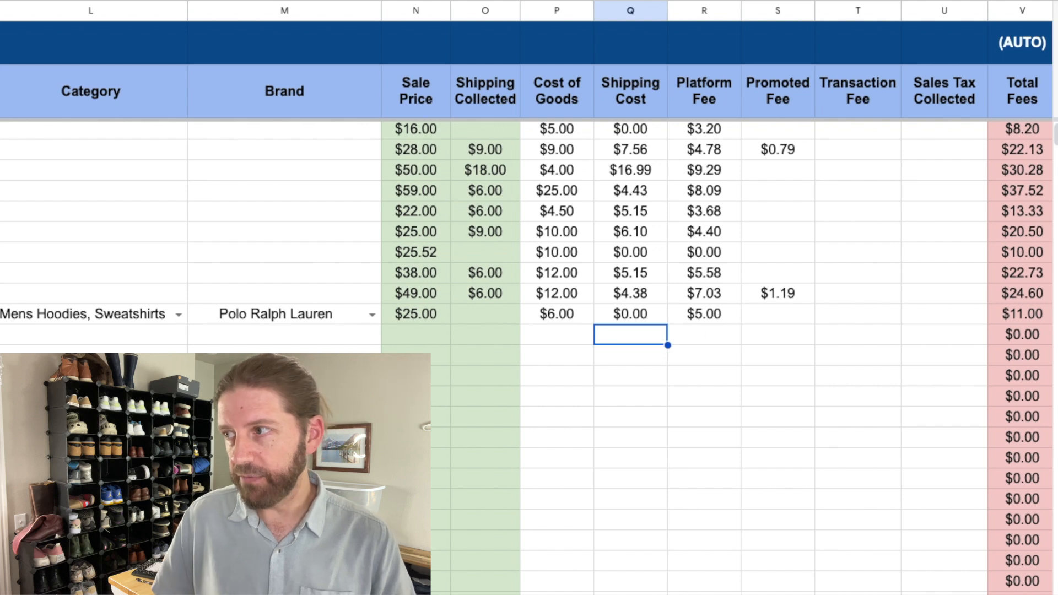
Examine the hoodie row's sale price, cost of goods, shipping cost, platform and promoted fees, total fees and profit.
{"action": "left_click", "coordinate": [770, 300]}
{"action": "left_click", "coordinate": [764, 317]}
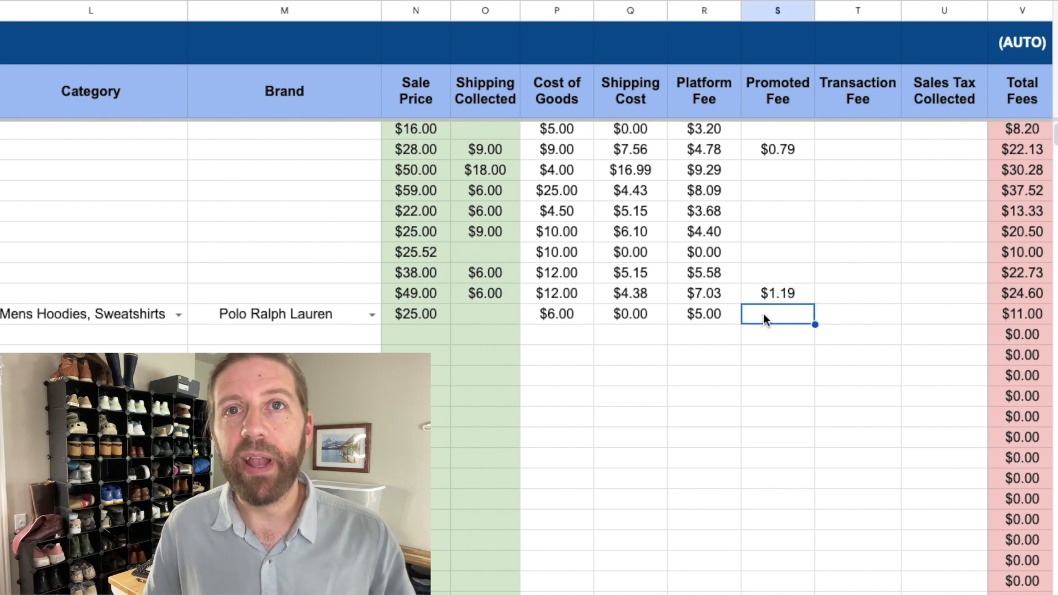
{"action": "left_click", "coordinate": [683, 401]}
{"action": "scroll", "coordinate": [683, 402], "scroll_direction": "left", "scroll_amount": 10}
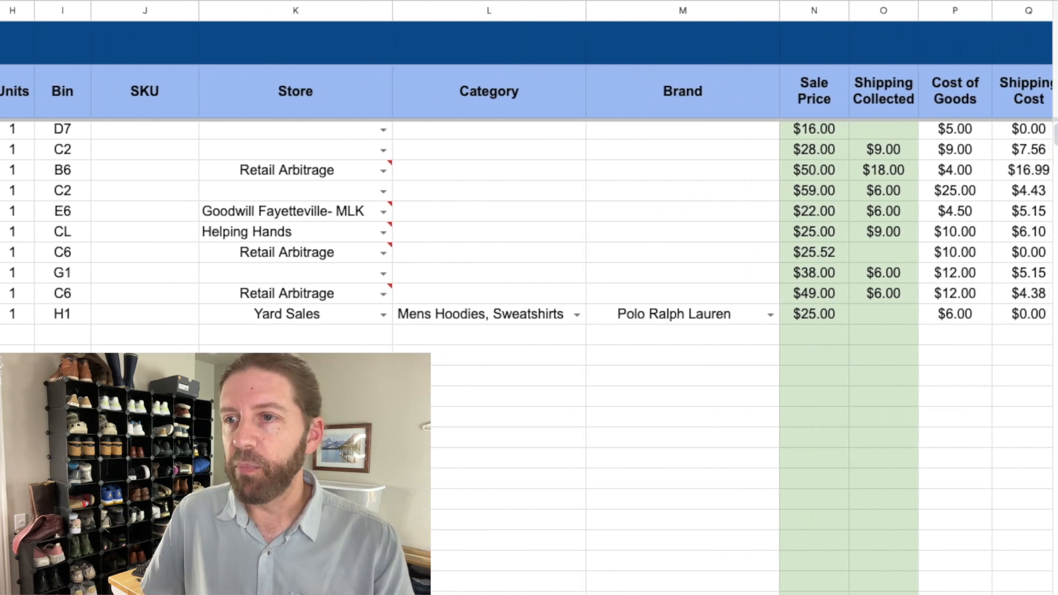
{"action": "scroll", "coordinate": [684, 402], "scroll_direction": "right", "scroll_amount": 10}
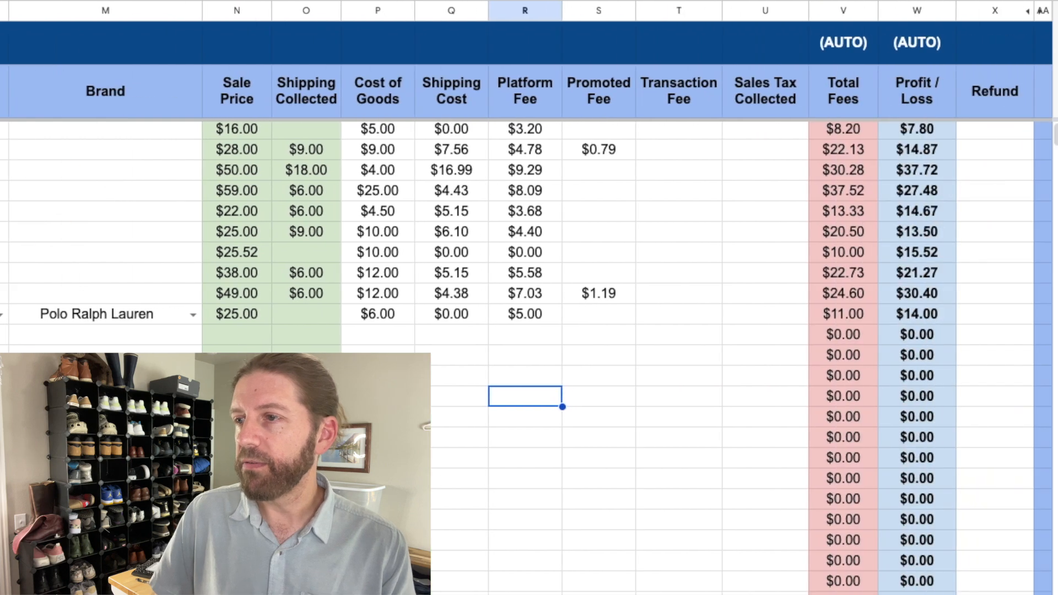
{"action": "left_click", "coordinate": [223, 317]}
{"action": "left_click", "coordinate": [374, 317]}
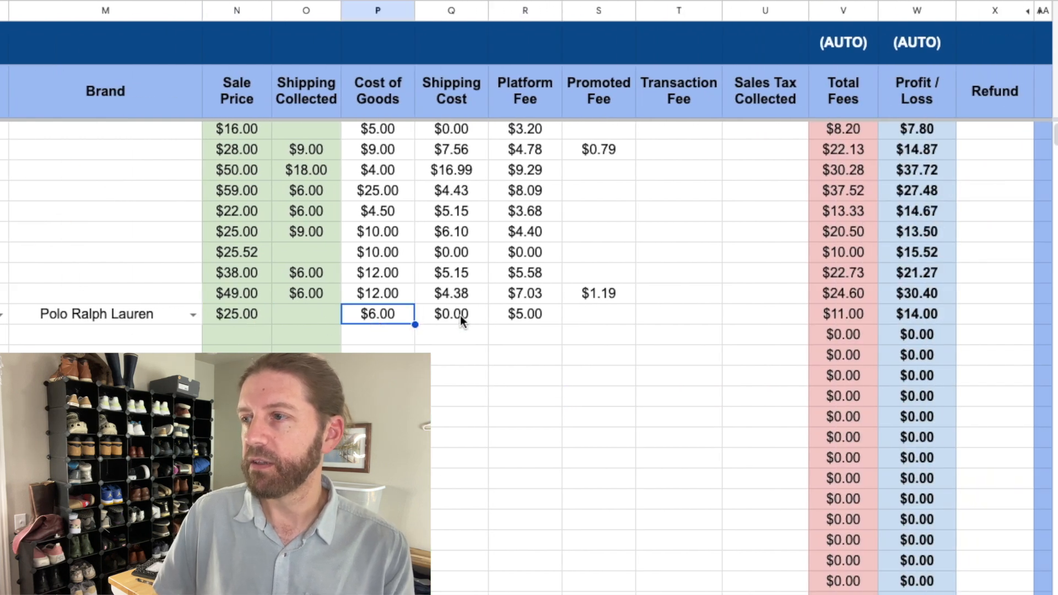
{"action": "left_click", "coordinate": [461, 315]}
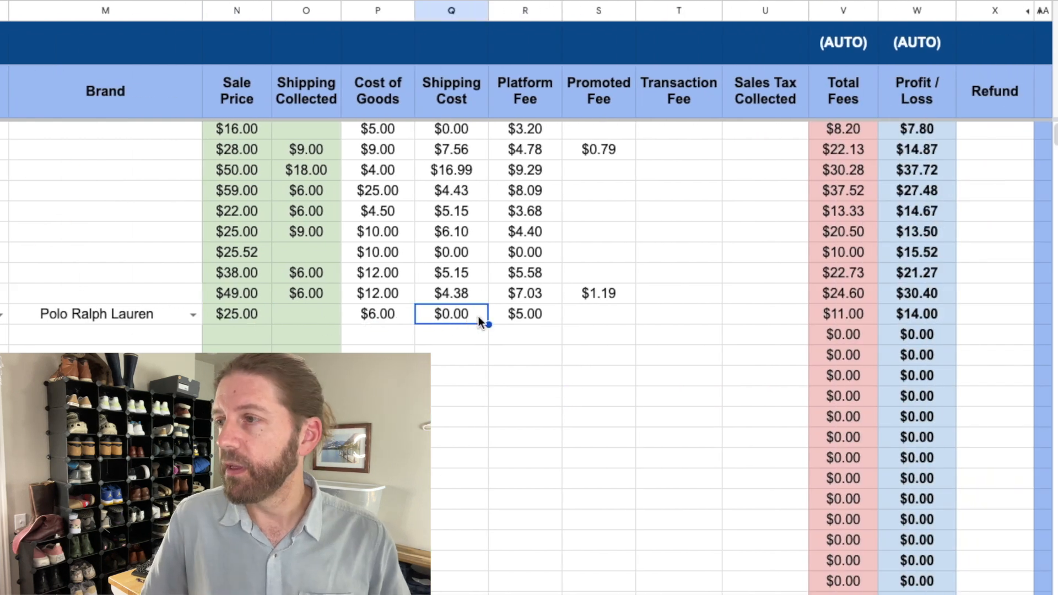
{"action": "left_click", "coordinate": [551, 320]}
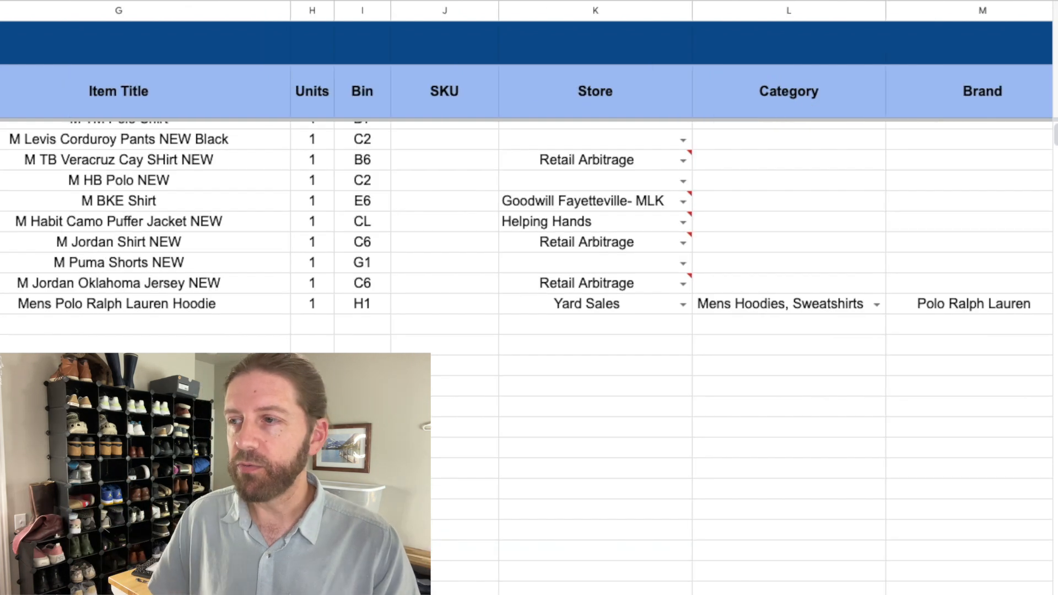
{"action": "scroll", "coordinate": [595, 331], "scroll_direction": "right", "scroll_amount": 12}
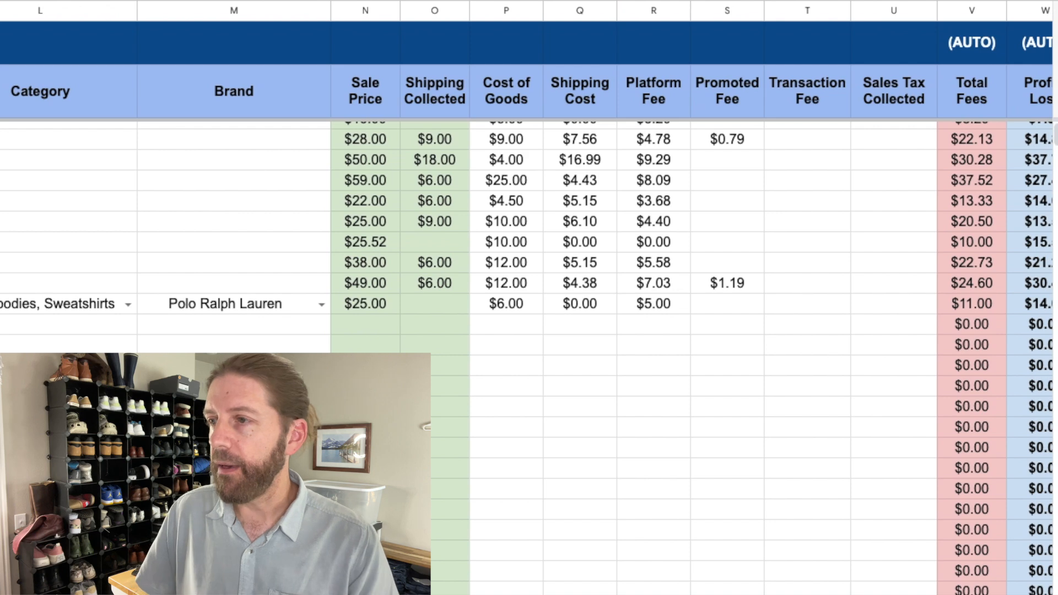
{"action": "left_click", "coordinate": [363, 309]}
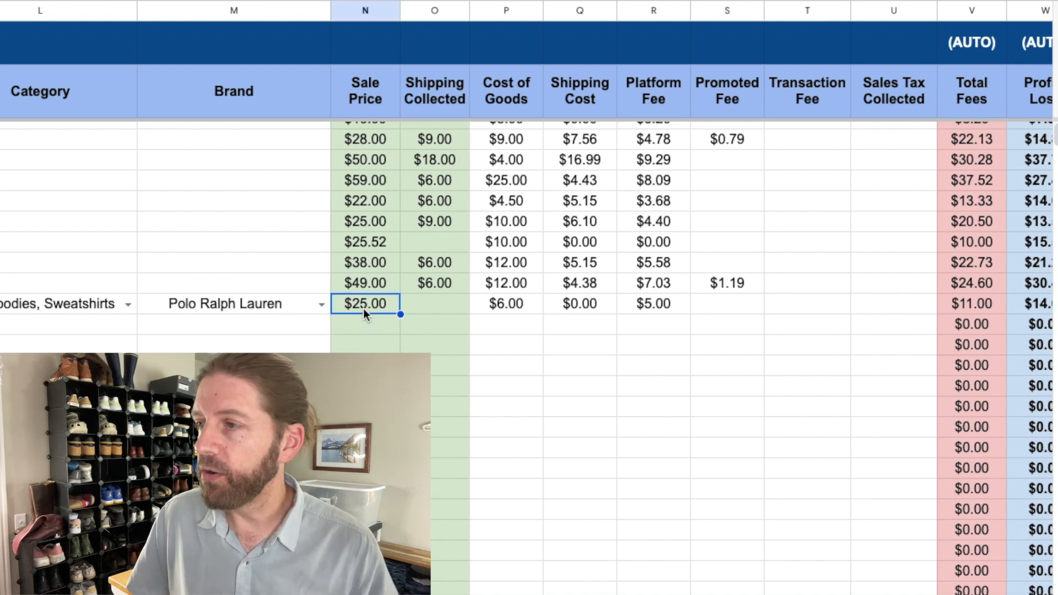
Examine the hoodie row's shipping cost, shipping collected, store, category, brand, fee columns and sale price.
{"action": "left_click", "coordinate": [575, 307]}
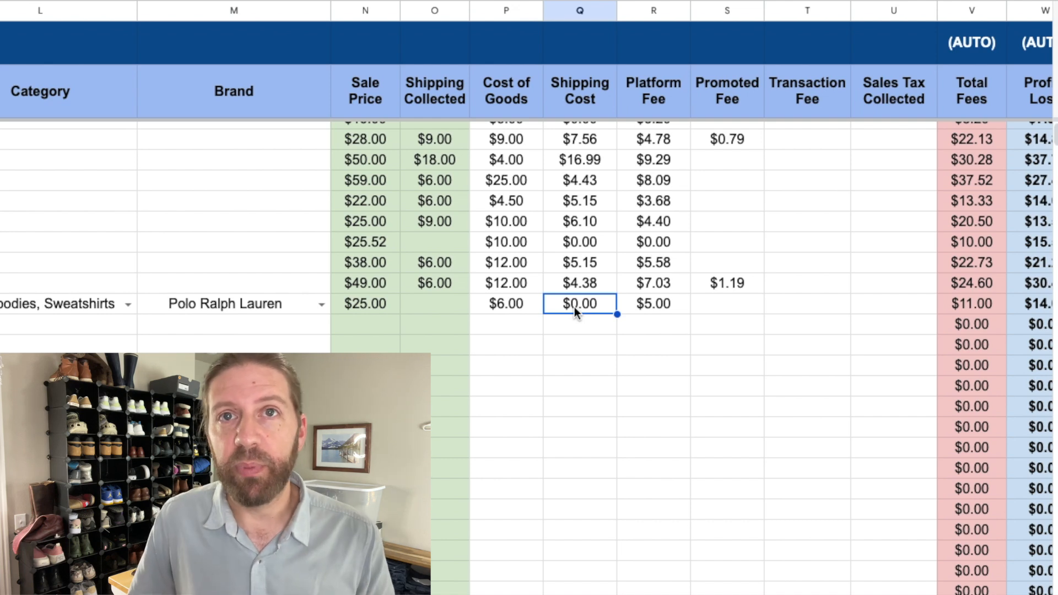
{"action": "left_click", "coordinate": [445, 313]}
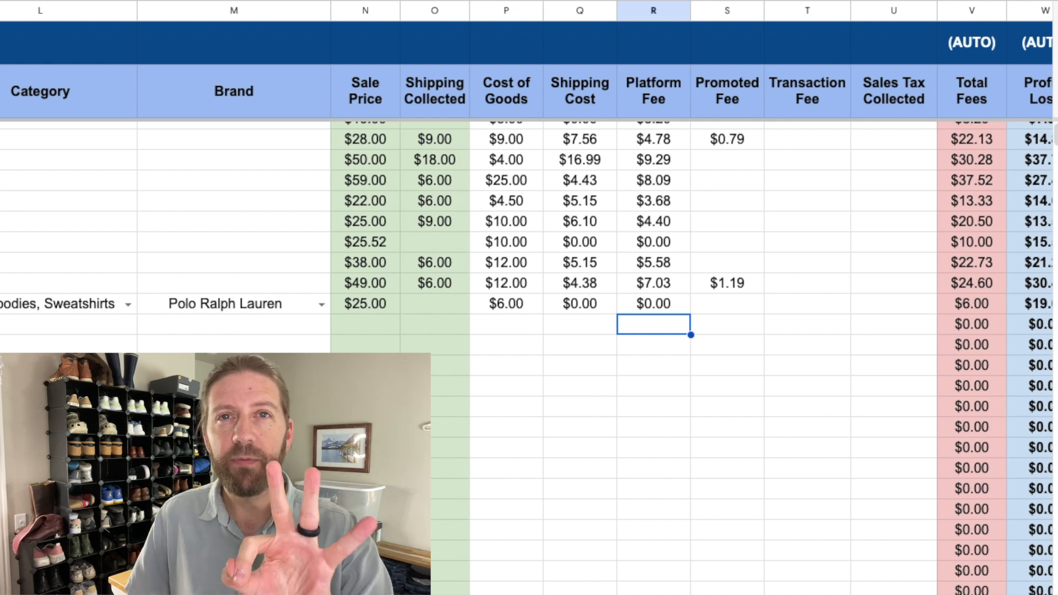
{"action": "scroll", "coordinate": [654, 342], "scroll_direction": "left", "scroll_amount": 12}
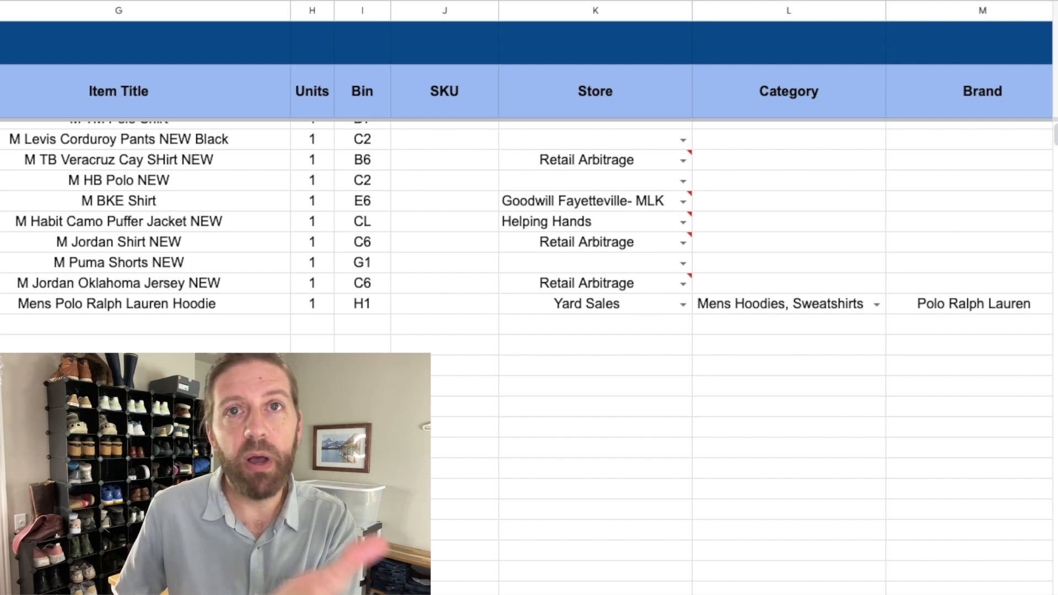
{"action": "scroll", "coordinate": [654, 341], "scroll_direction": "right", "scroll_amount": 10}
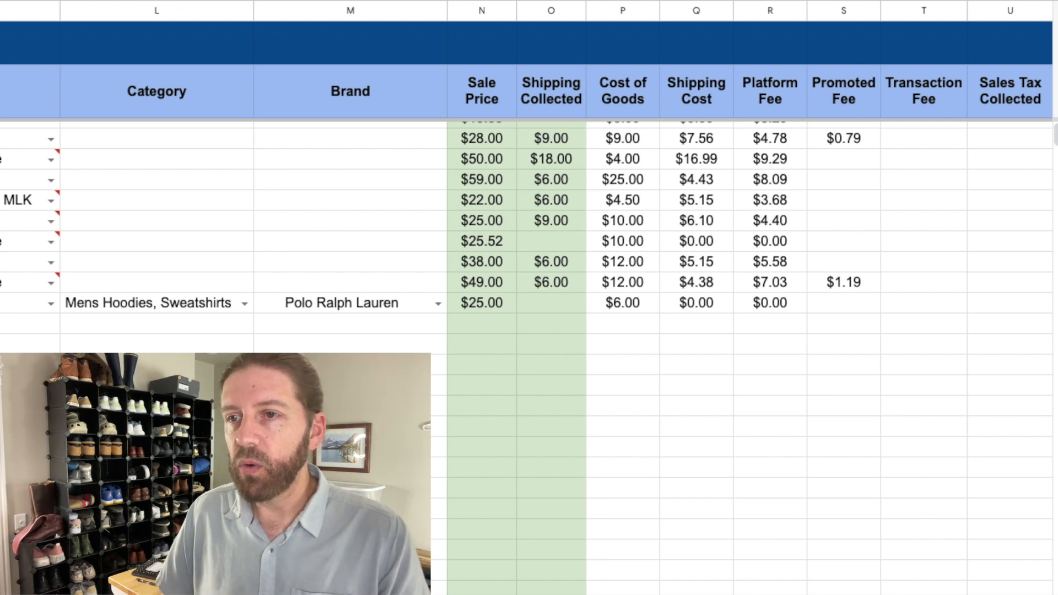
{"action": "scroll", "coordinate": [717, 331], "scroll_direction": "left", "scroll_amount": 3}
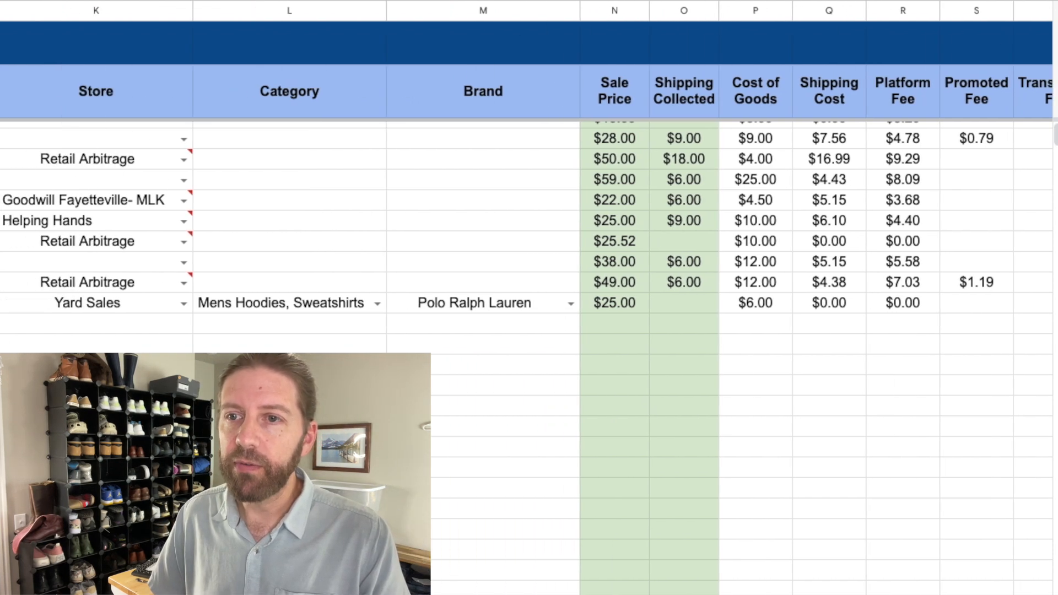
{"action": "scroll", "coordinate": [405, 307], "scroll_direction": "right", "scroll_amount": 5}
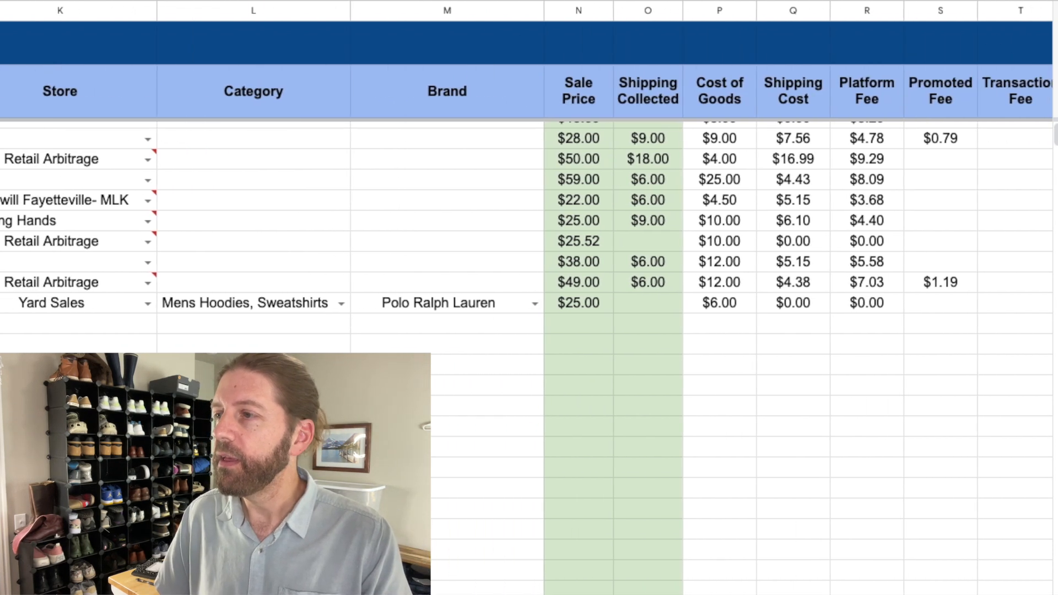
{"action": "left_click", "coordinate": [405, 305]}
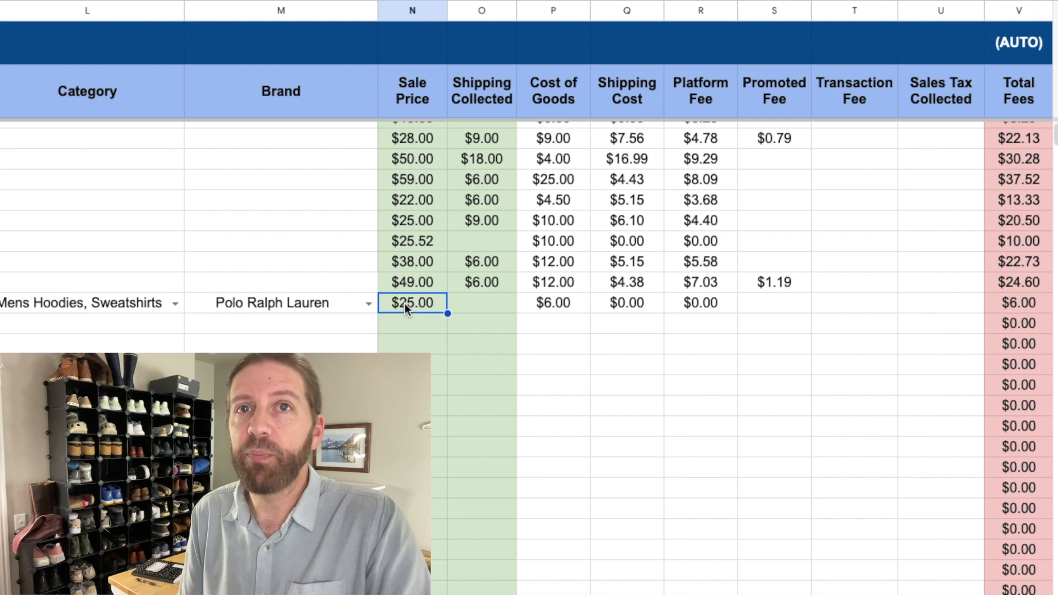
Set the hoodie's Platform Fee to 5 and check the row's Promoted Fee, Shipping Collected and Shipping Cost cells.
{"action": "left_click", "coordinate": [700, 303]}
{"action": "type", "text": "5"}
{"action": "key", "text": "Return"}
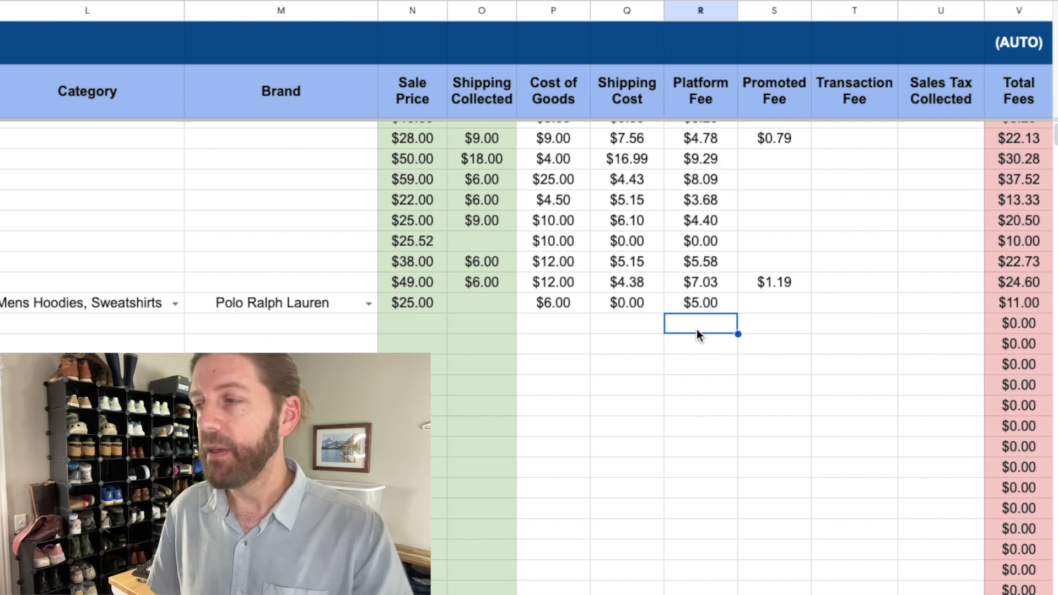
{"action": "left_click", "coordinate": [710, 306]}
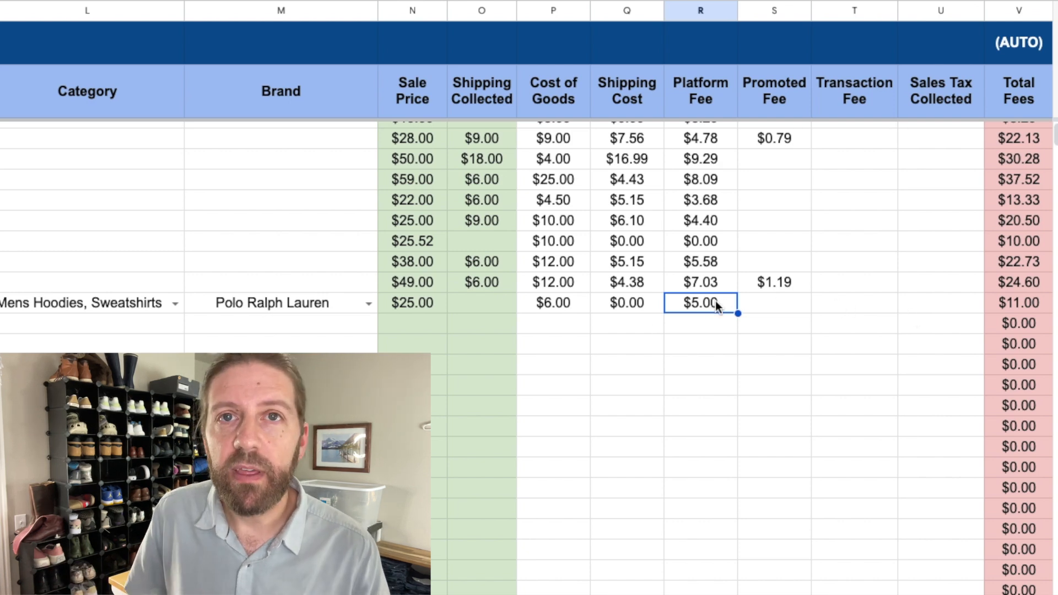
{"action": "left_click", "coordinate": [778, 304]}
{"action": "left_click", "coordinate": [476, 305]}
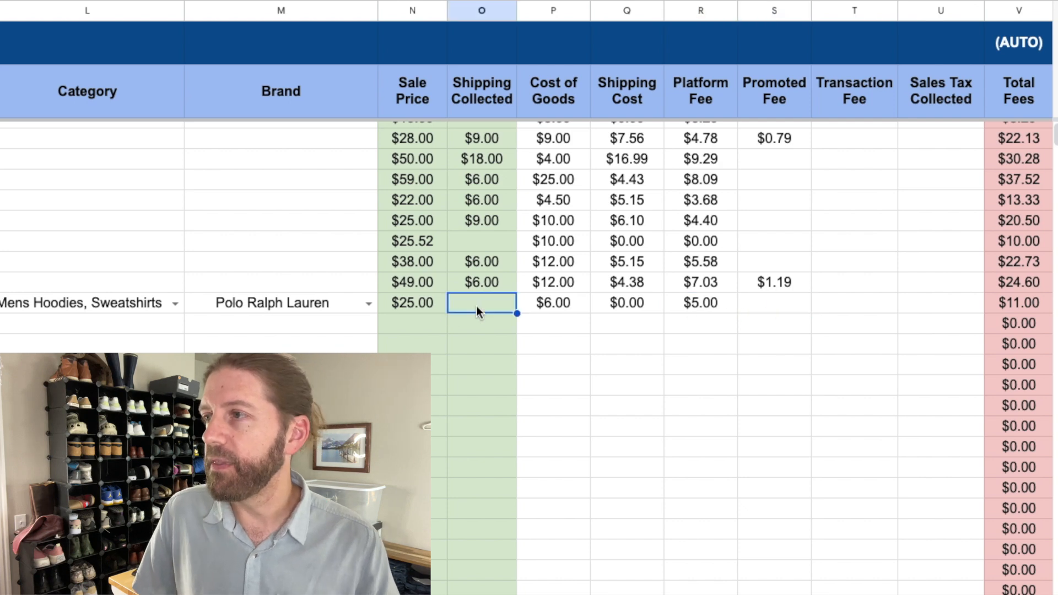
{"action": "left_click", "coordinate": [620, 302]}
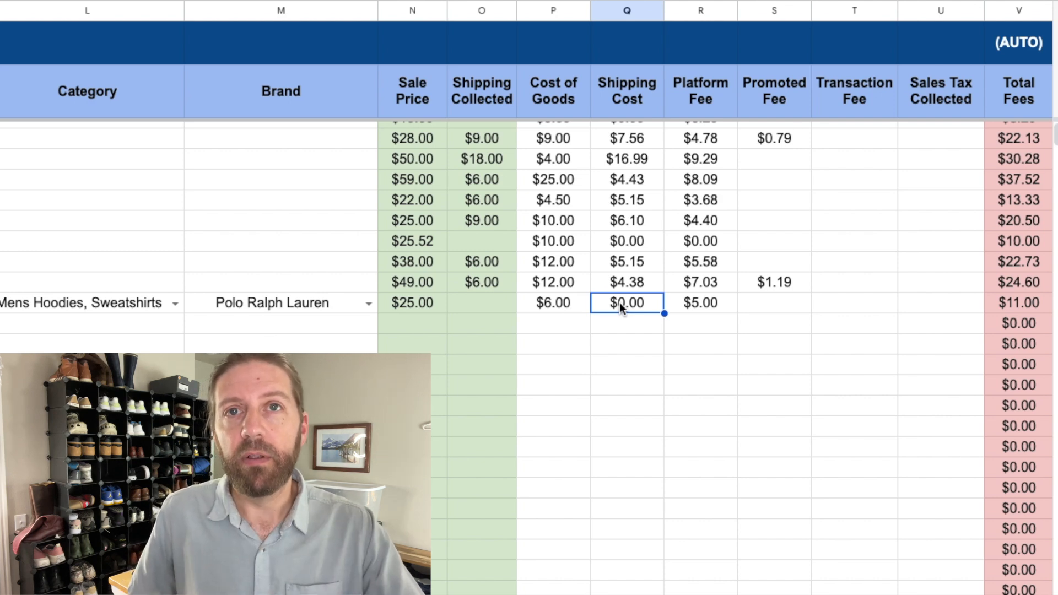
Try a Platform Fee of 7.05 for the hoodie's sale and undo the entry.
{"action": "left_click", "coordinate": [683, 302]}
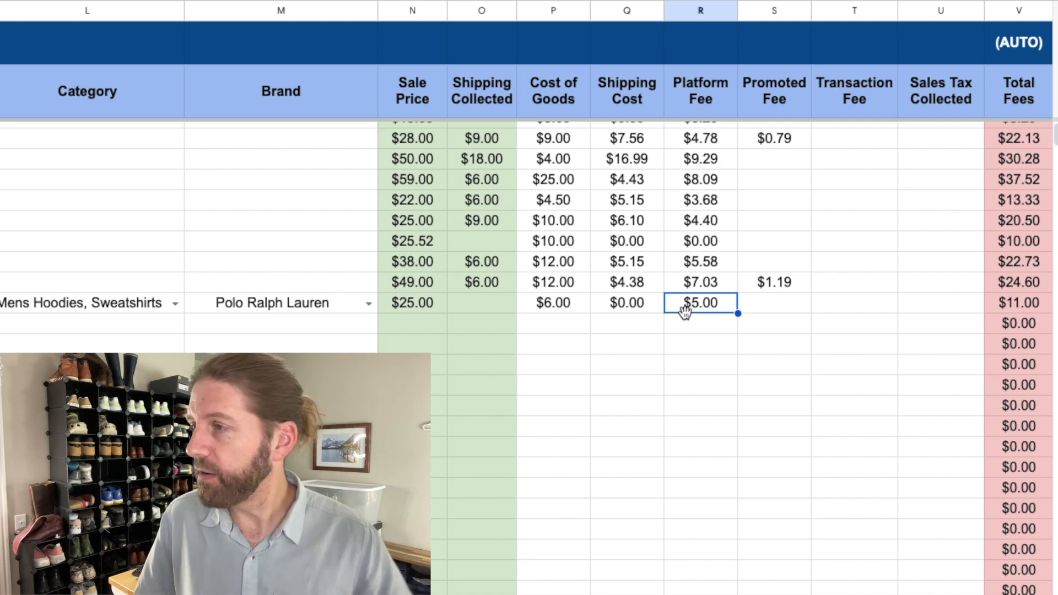
{"action": "type", "text": "7.05"}
{"action": "key", "text": "Return"}
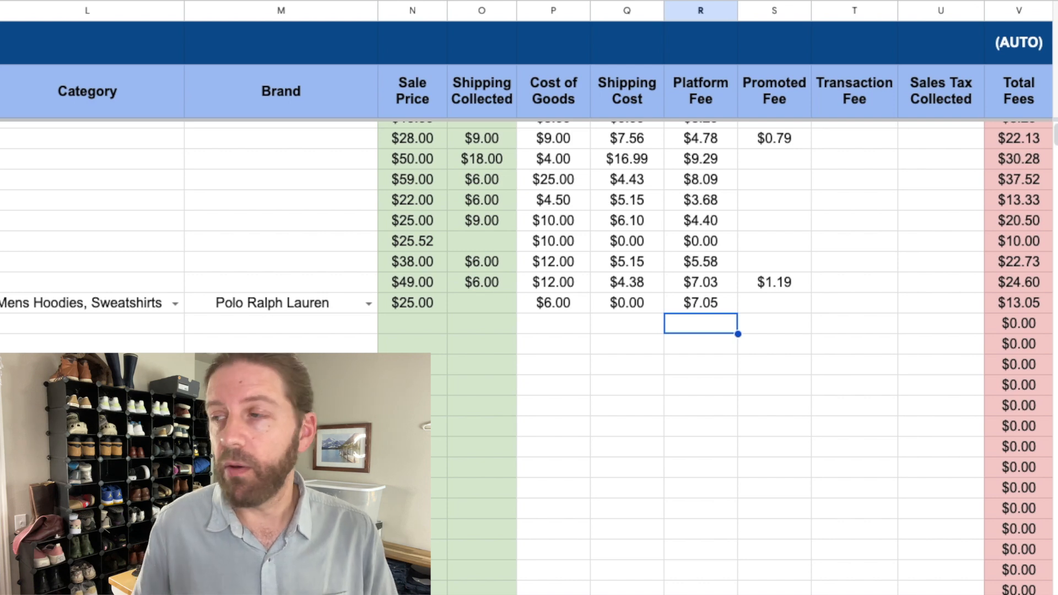
{"action": "key", "text": "ctrl+z"}
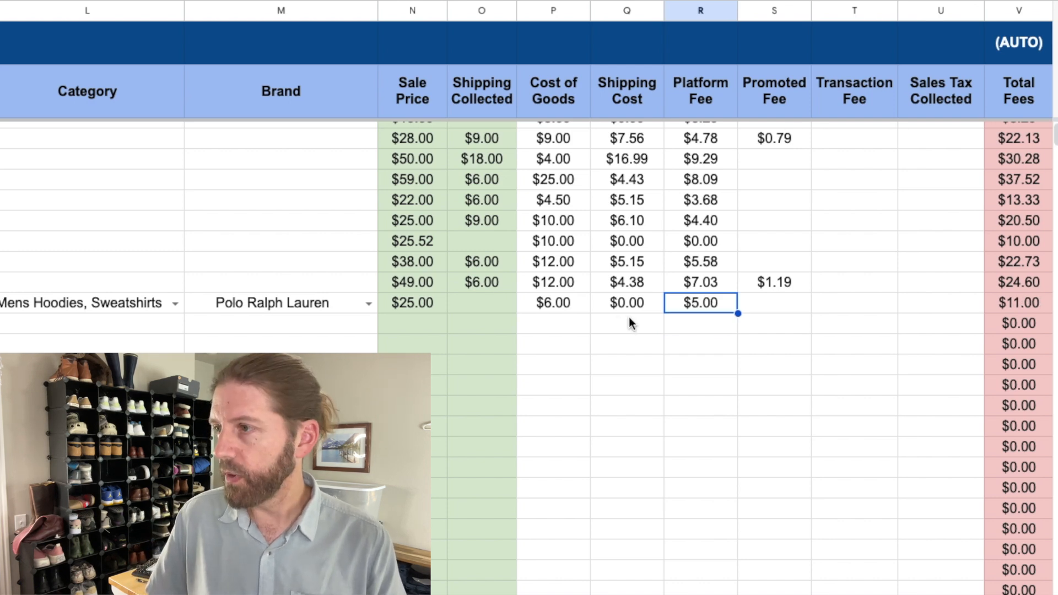
Set the hoodie's Shipping Cost to 2.05 and select its Shipping Cost and Platform Fee cells together.
{"action": "left_click", "coordinate": [633, 307]}
{"action": "type", "text": "2.05"}
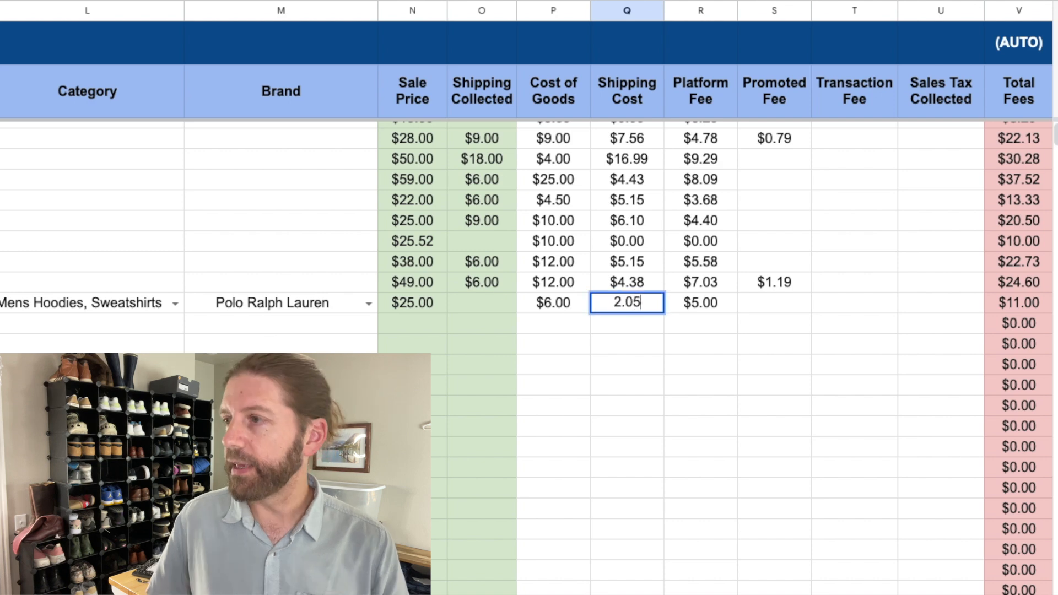
{"action": "key", "text": "Return"}
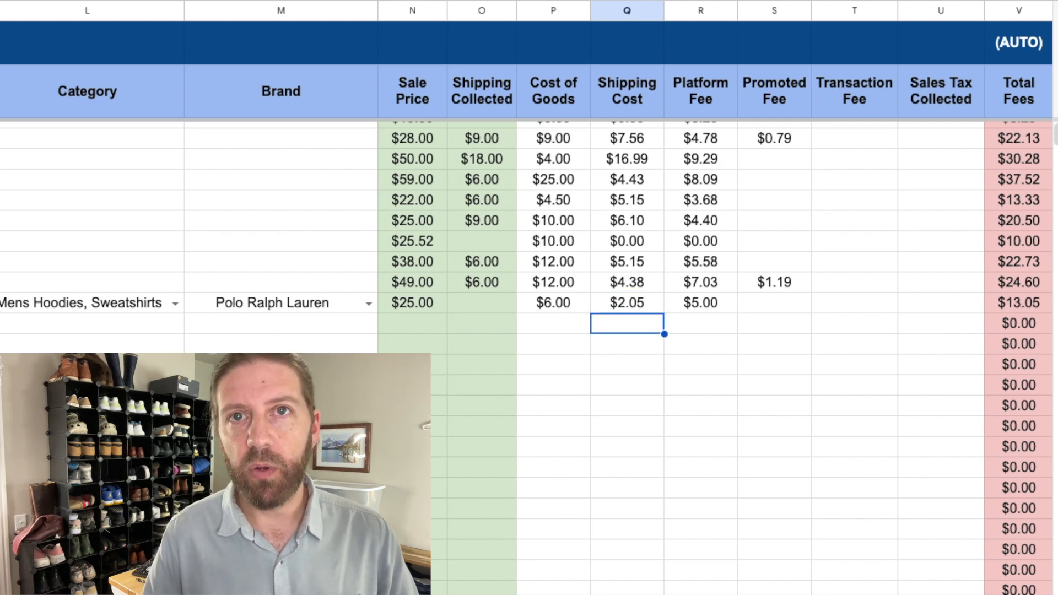
{"action": "left_click_drag", "start_coordinate": [694, 304], "coordinate": [633, 307]}
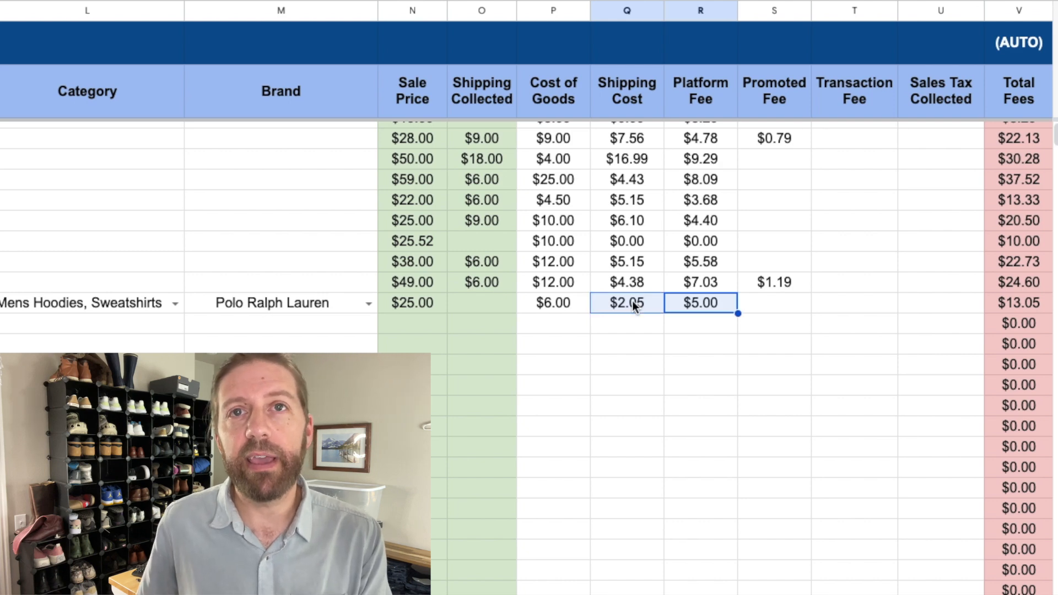